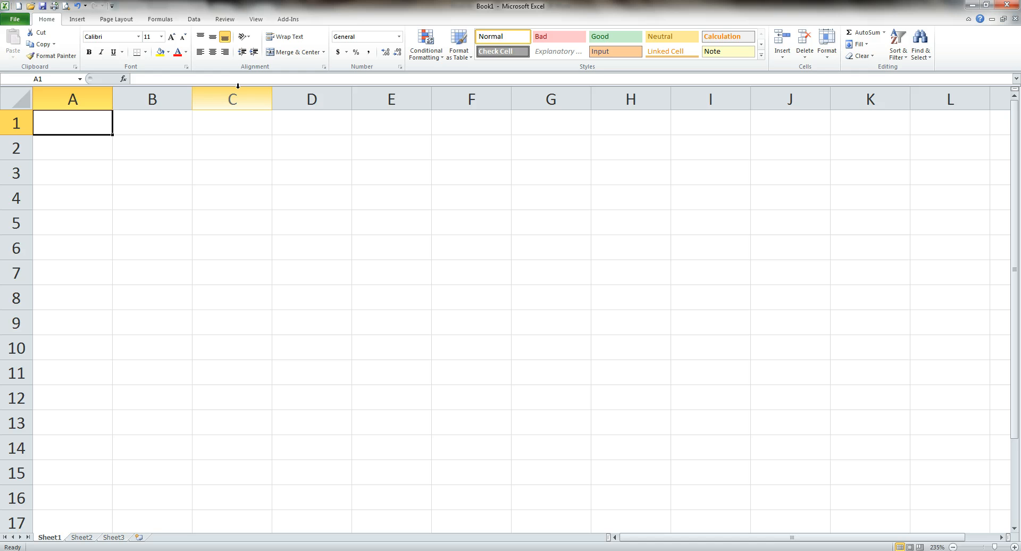
# Enter the values 1000, 2000 and 80 in cells A1 to A3
pyautogui.write('1000')
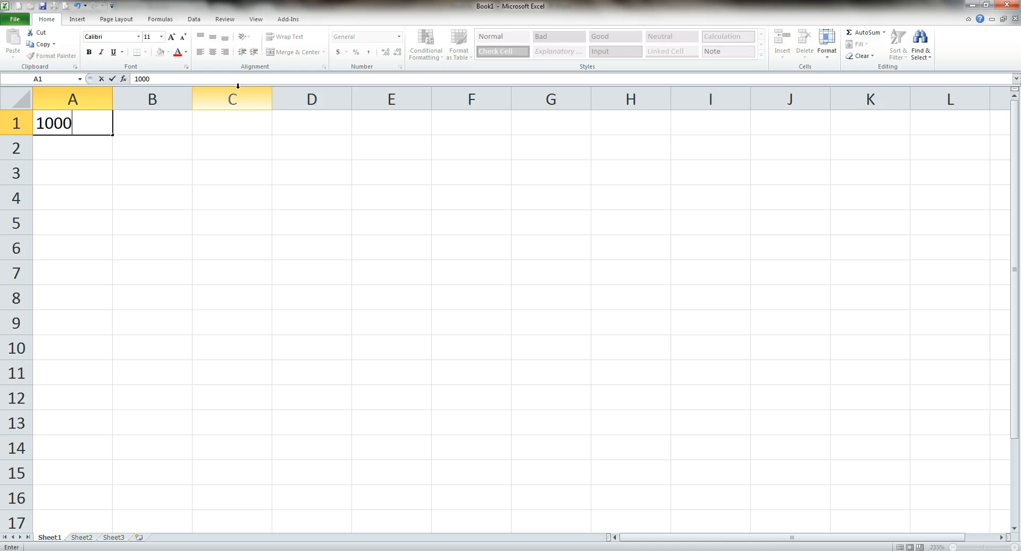
pyautogui.press('Return')
pyautogui.write('2000')
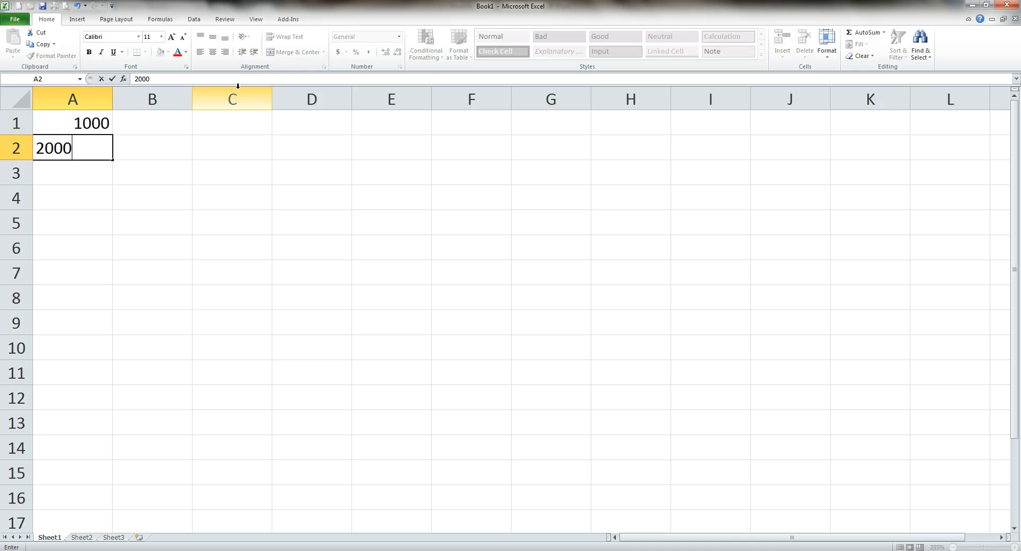
pyautogui.press('Return')
pyautogui.write('80')
pyautogui.press('Tab')
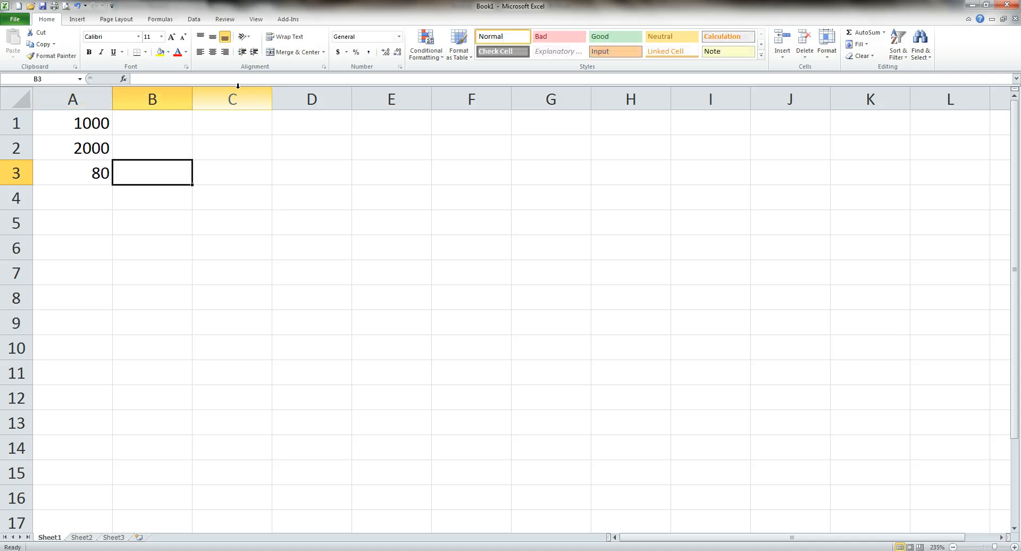
# Format cell B1 as Percentage and enter 5% in it
pyautogui.click(181, 125)
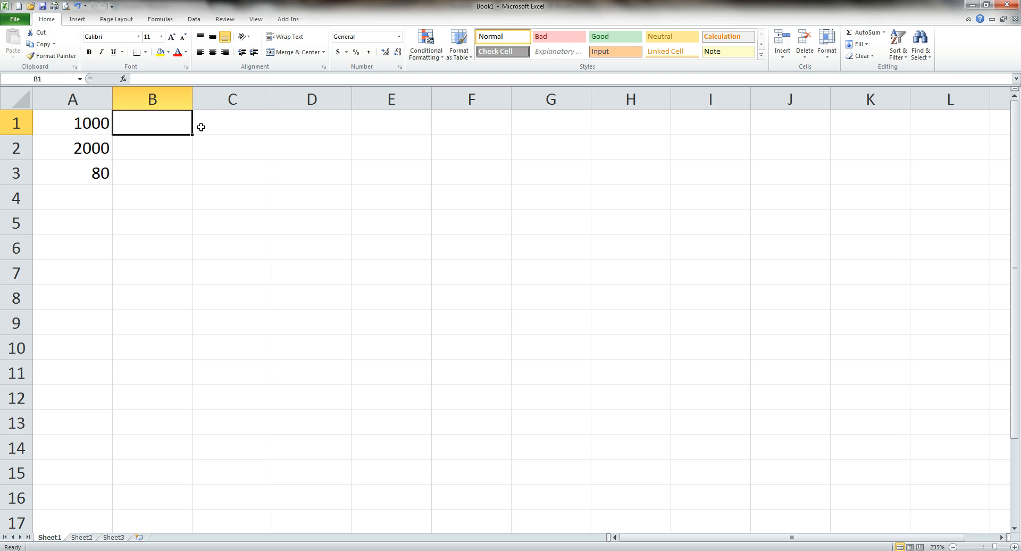
pyautogui.hotkey('alt', 'h')
pyautogui.press('n')
pyautogui.click(399, 38)
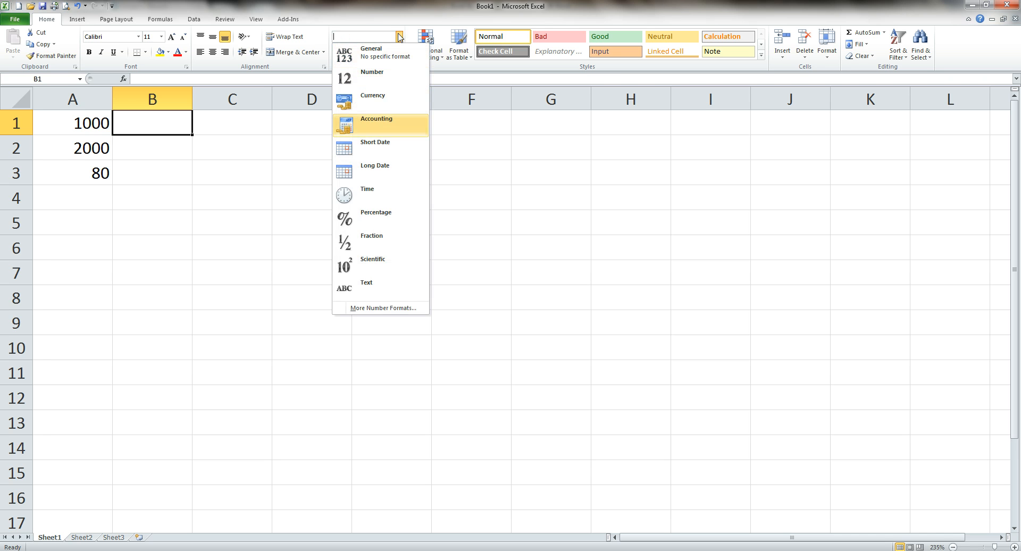
pyautogui.click(366, 217)
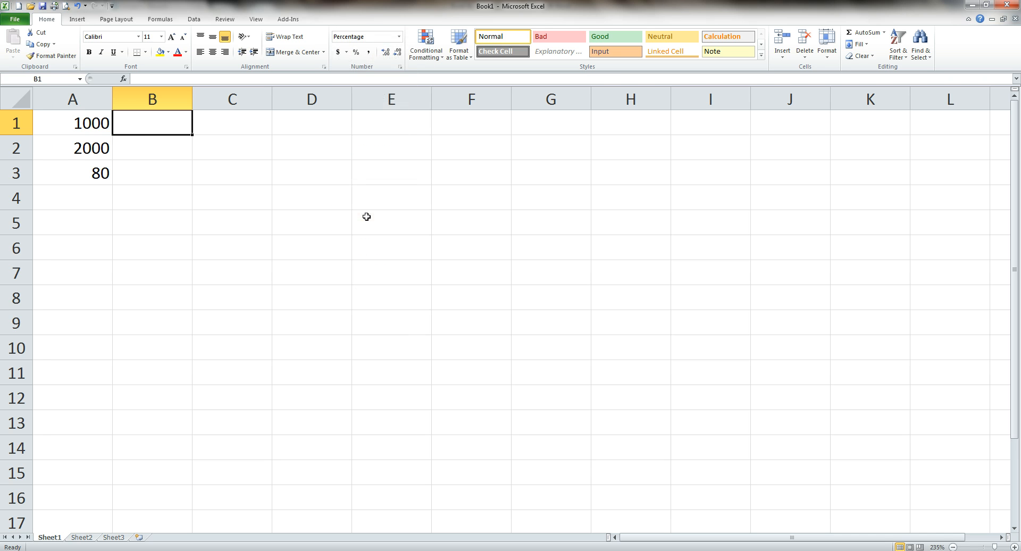
pyautogui.write('5%')
pyautogui.hotkey('ctrl', 'Return')
# Enter the formula =A1*B1 in cell C1 to calculate the percentage of the first value
pyautogui.press('Left')
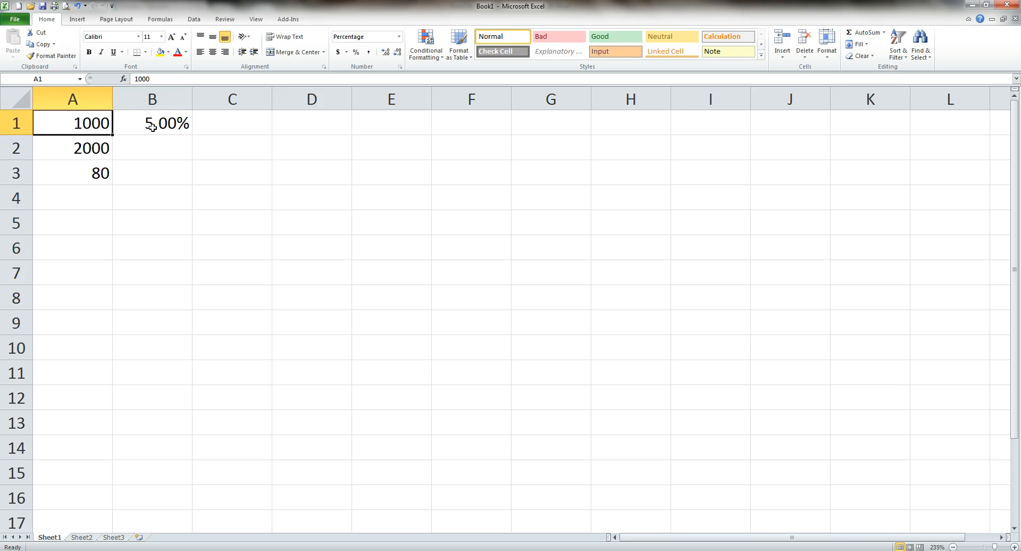
pyautogui.press('Down')
pyautogui.press('Down')
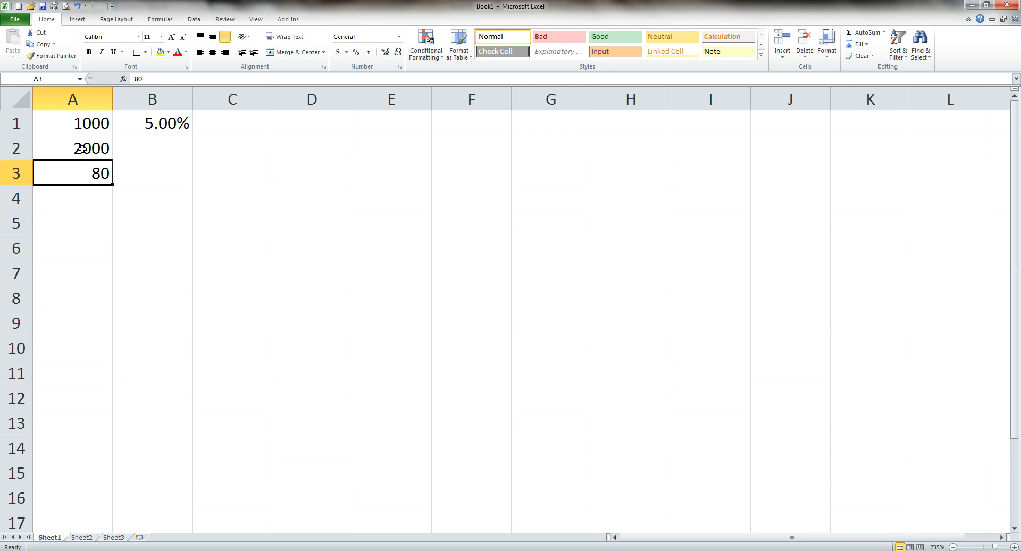
pyautogui.press('Up')
pyautogui.press('Up')
pyautogui.press('Right')
pyautogui.press('Right')
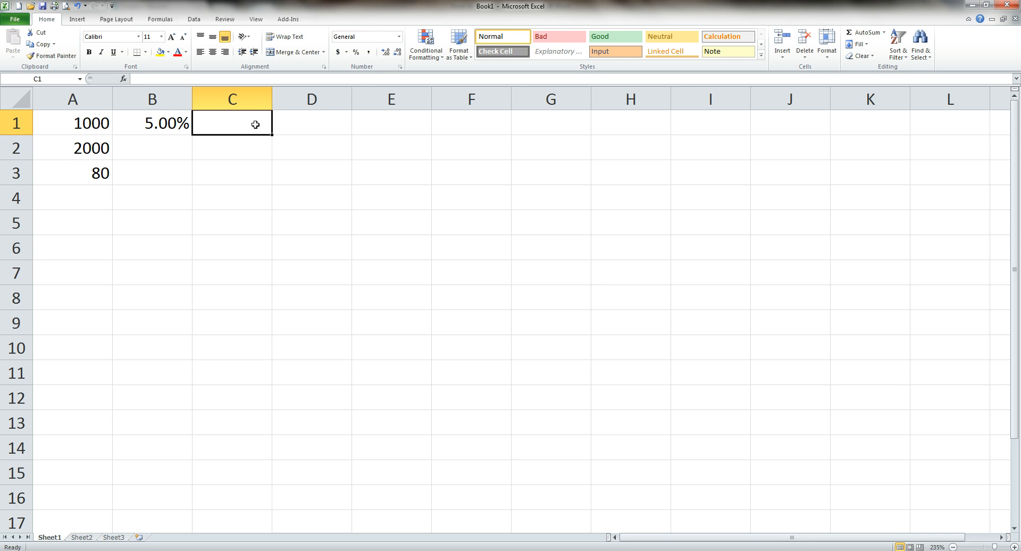
pyautogui.write('=')
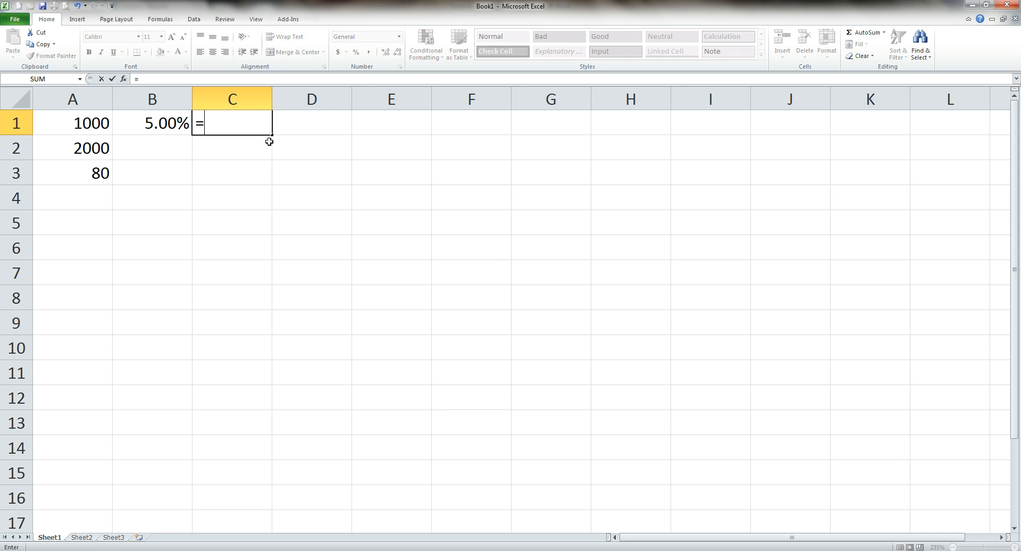
pyautogui.click(76, 122)
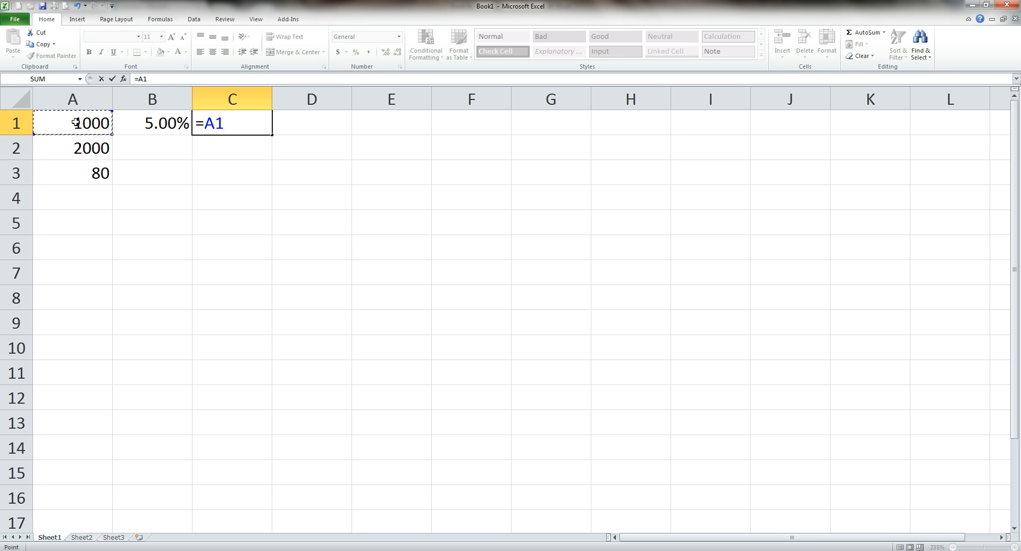
pyautogui.write('*')
pyautogui.click(163, 123)
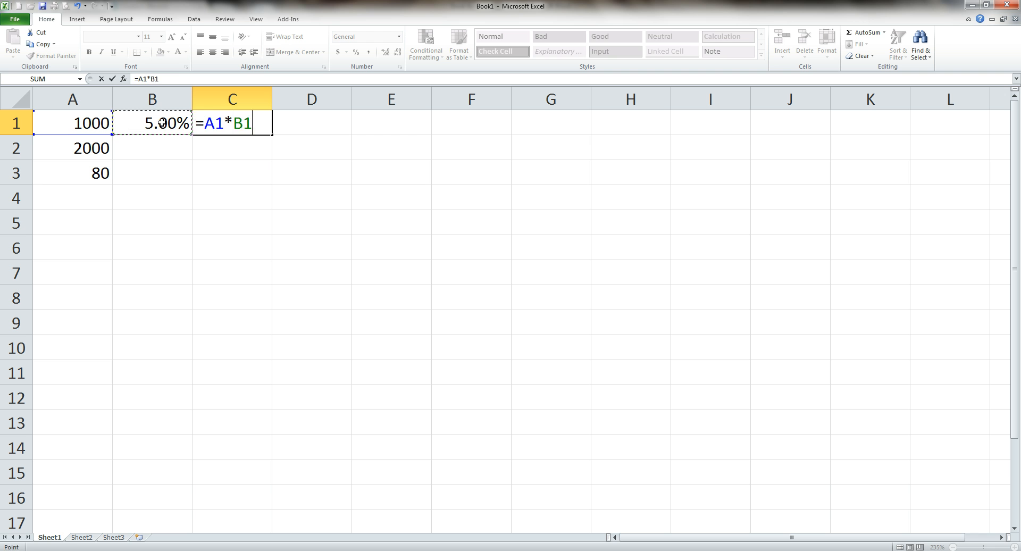
pyautogui.press('Return')
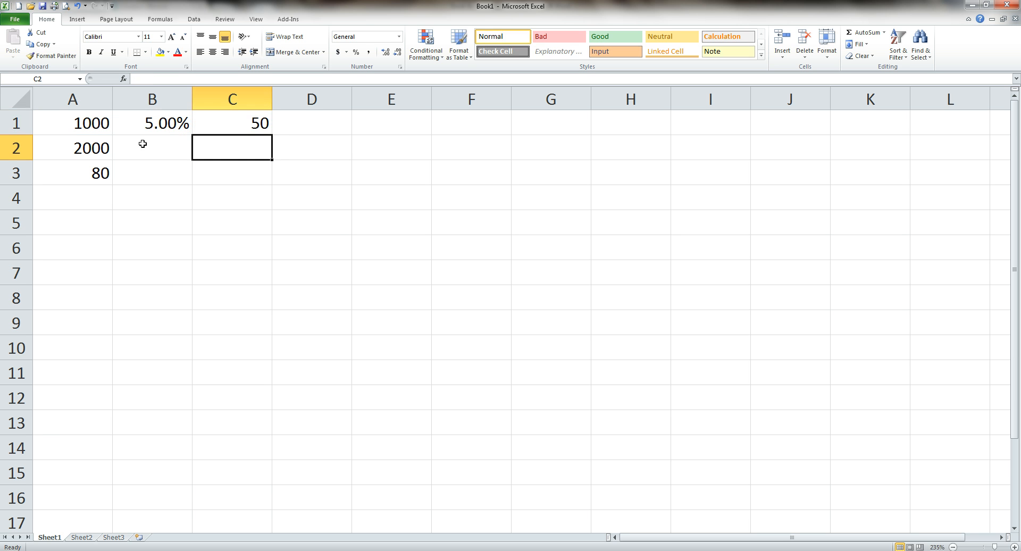
# Enter the formula =A2*B1 in cell C2 to apply the same percentage to the second value
pyautogui.click(211, 123)
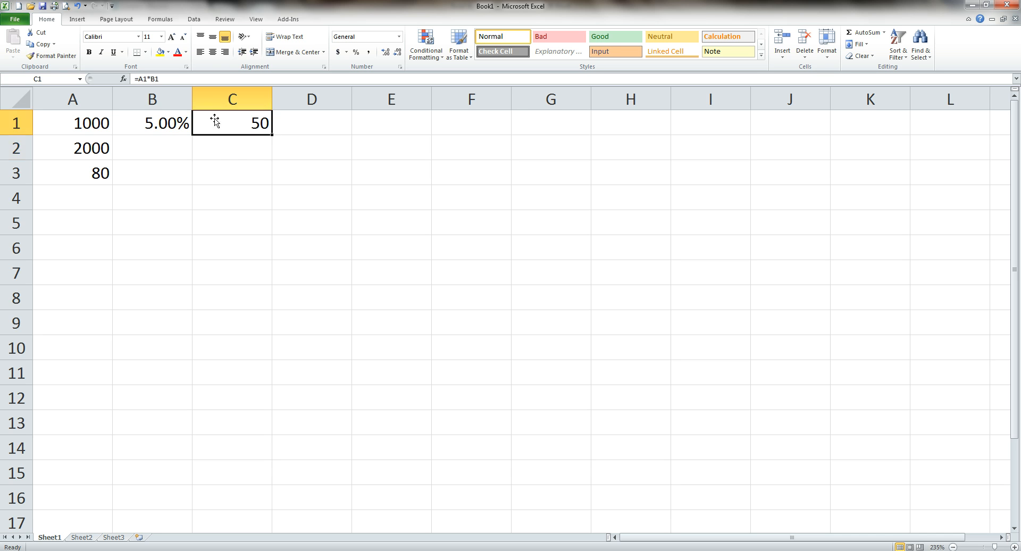
pyautogui.click(230, 151)
pyautogui.write('=')
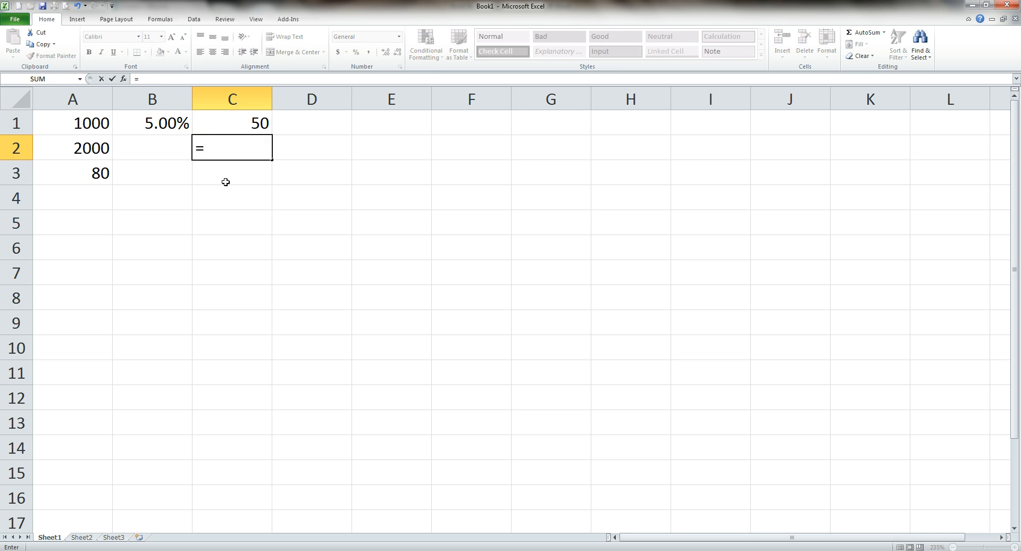
pyautogui.click(81, 153)
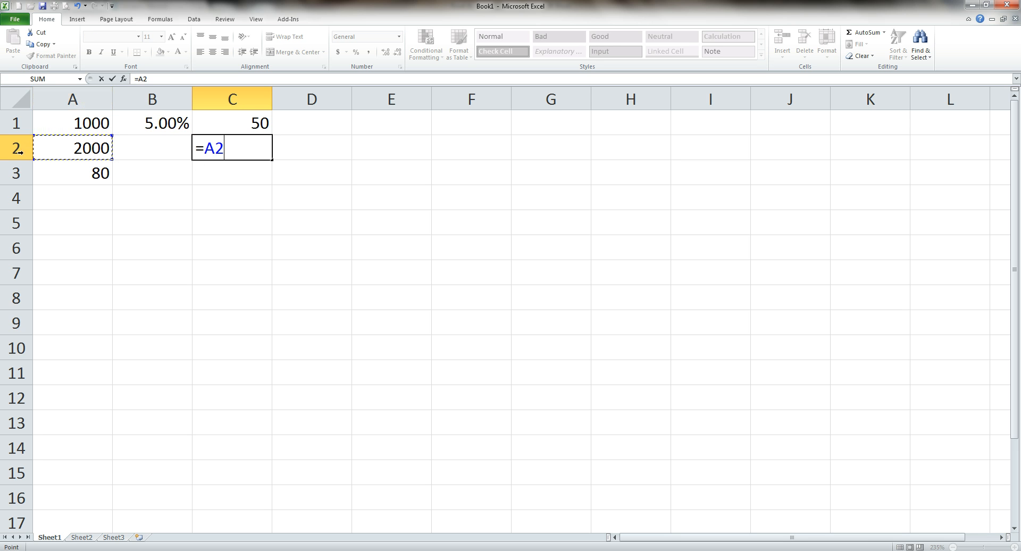
pyautogui.write('*')
pyautogui.click(151, 124)
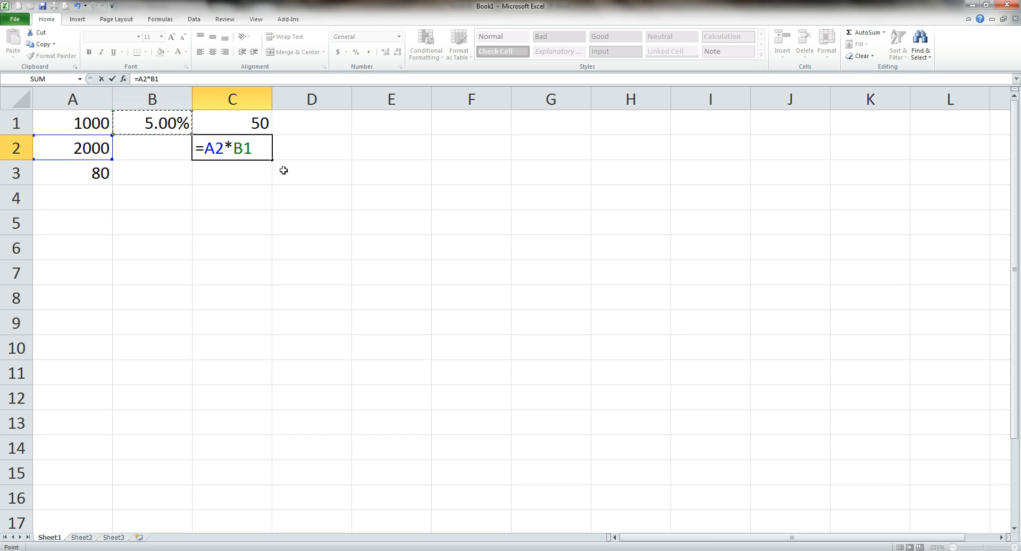
pyautogui.press('Return')
pyautogui.click(223, 155)
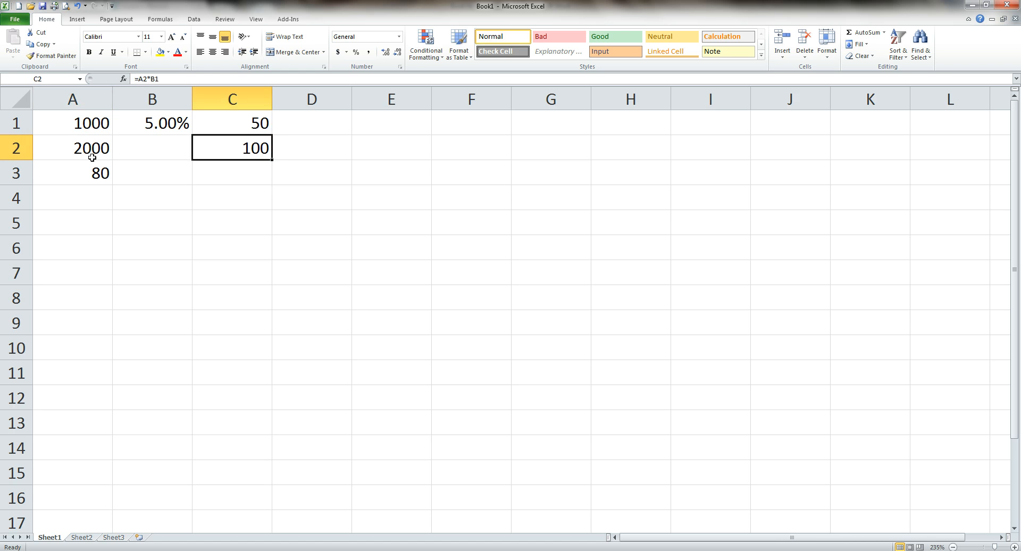
# Extend the list in column A by entering 90, 70, 80, 60 and 50 in cells A4 to A8
pyautogui.click(99, 197)
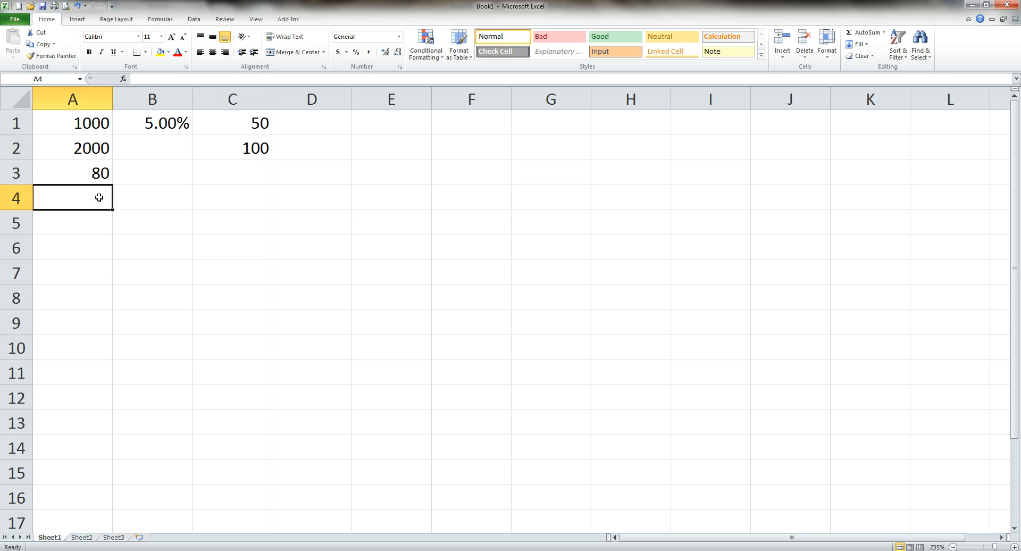
pyautogui.write('80')
pyautogui.press('BackSpace')
pyautogui.press('BackSpace')
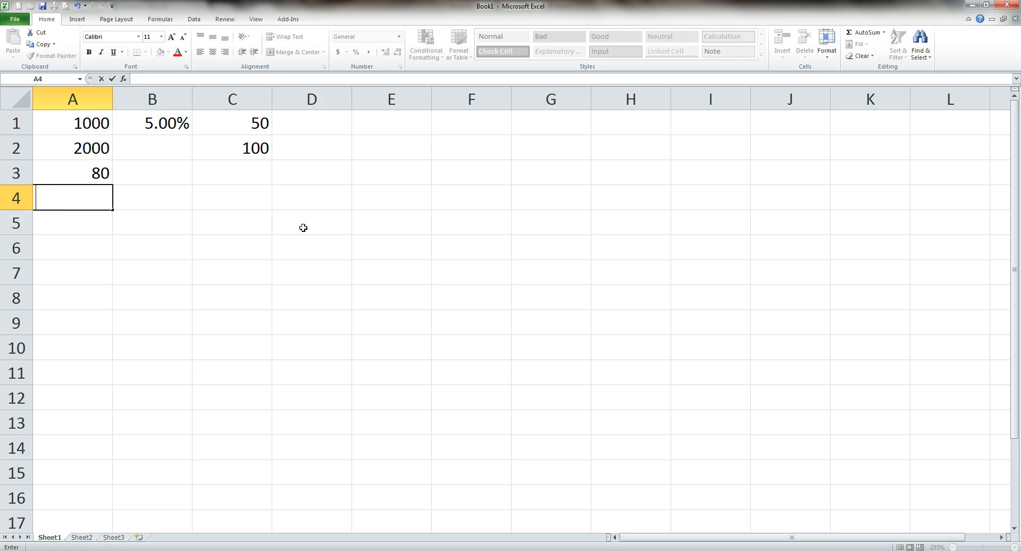
pyautogui.write('90')
pyautogui.press('Return')
pyautogui.write('70')
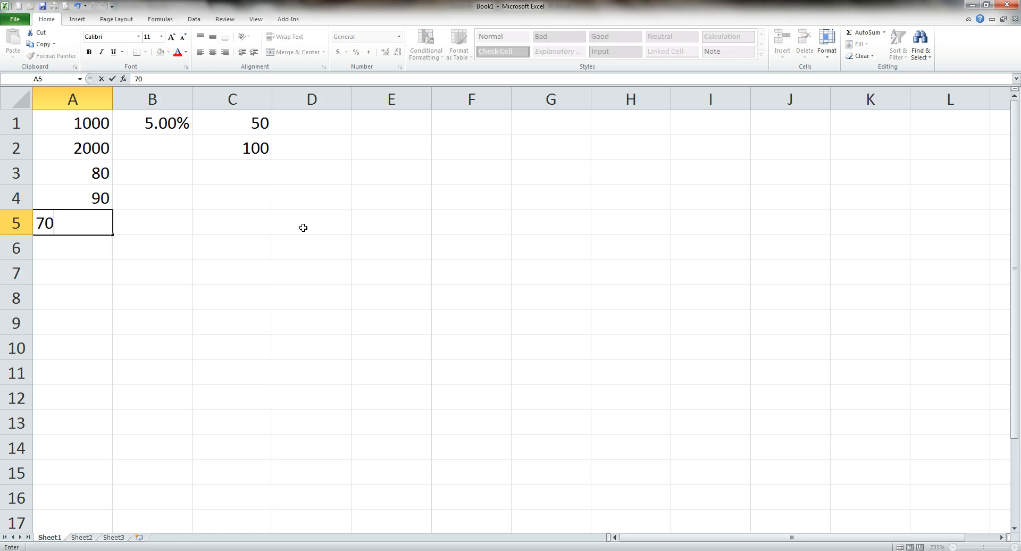
pyautogui.press('Return')
pyautogui.write('80')
pyautogui.press('Return')
pyautogui.write('60')
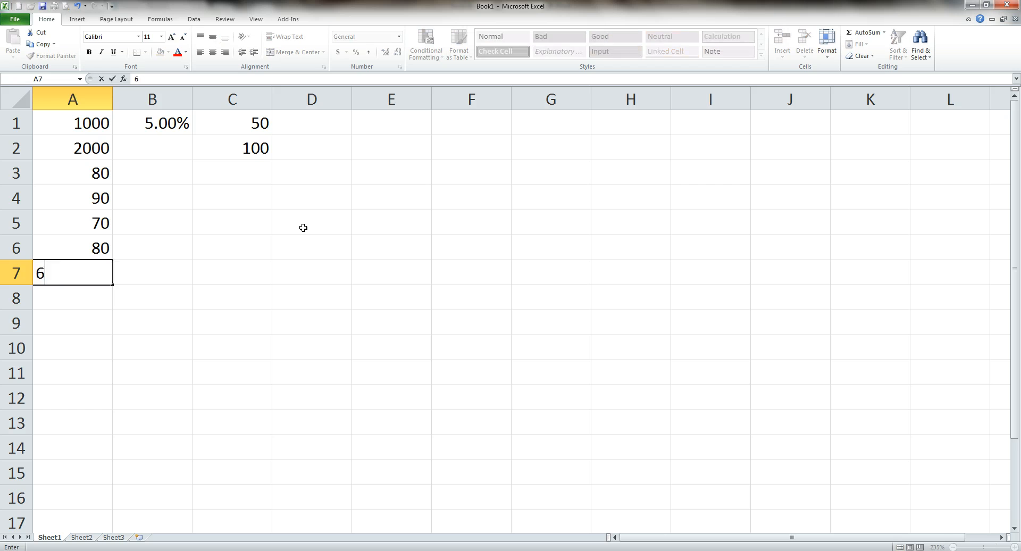
pyautogui.press('Return')
pyautogui.write('50')
pyautogui.press('Return')
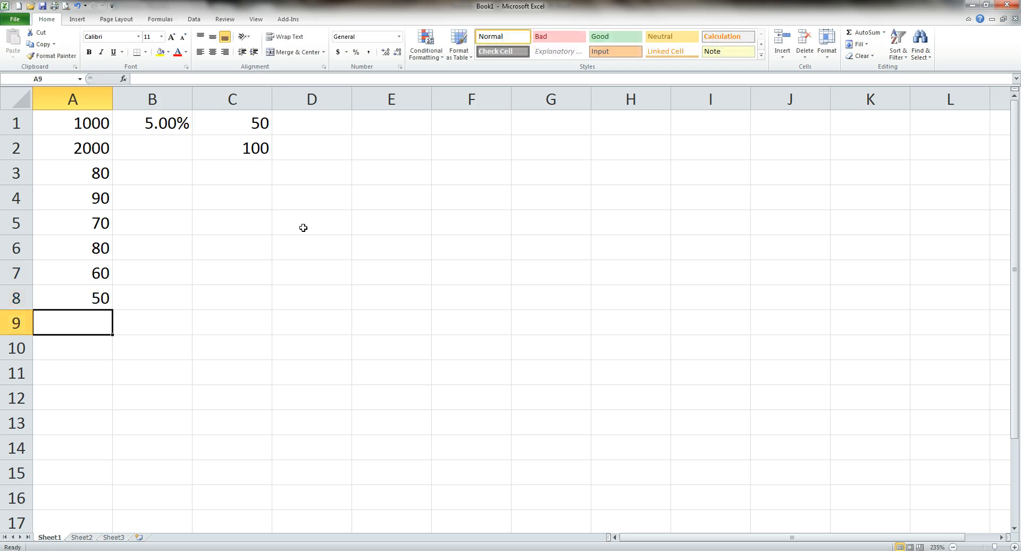
# Fill the formula from cell C2 down column C to C14
pyautogui.click(255, 174)
pyautogui.press('Up')
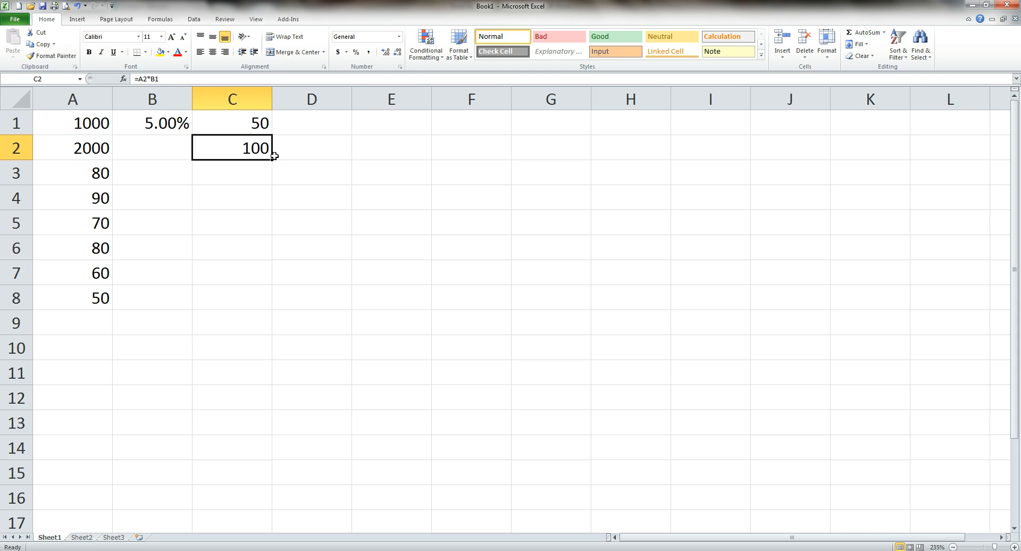
pyautogui.click(265, 130)
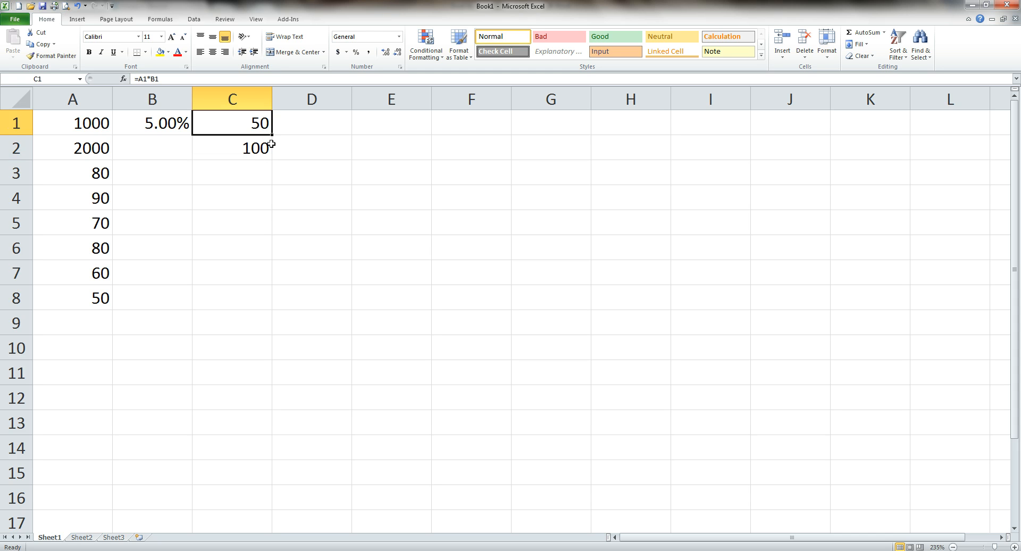
pyautogui.click(265, 143)
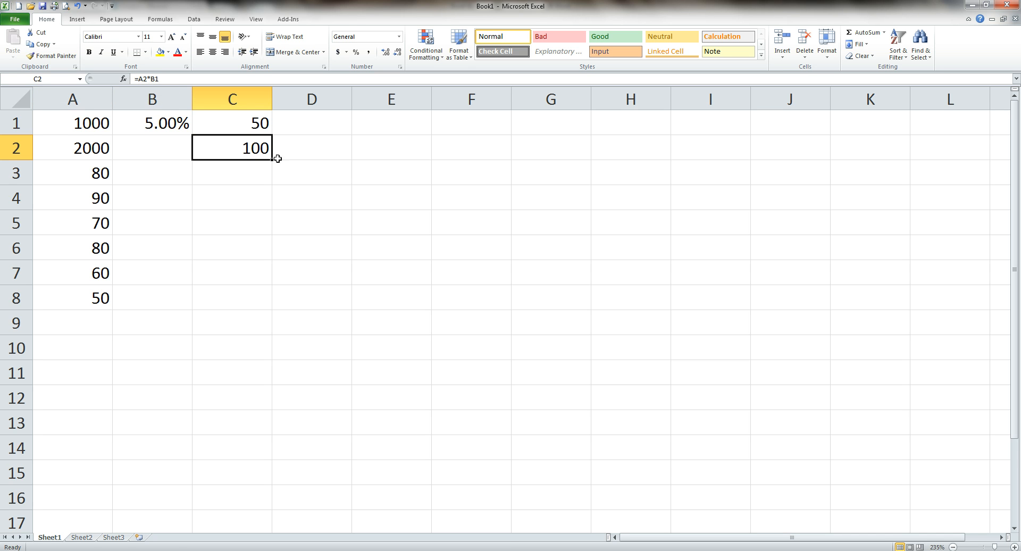
pyautogui.moveTo(272, 160); pyautogui.dragTo(228, 462)
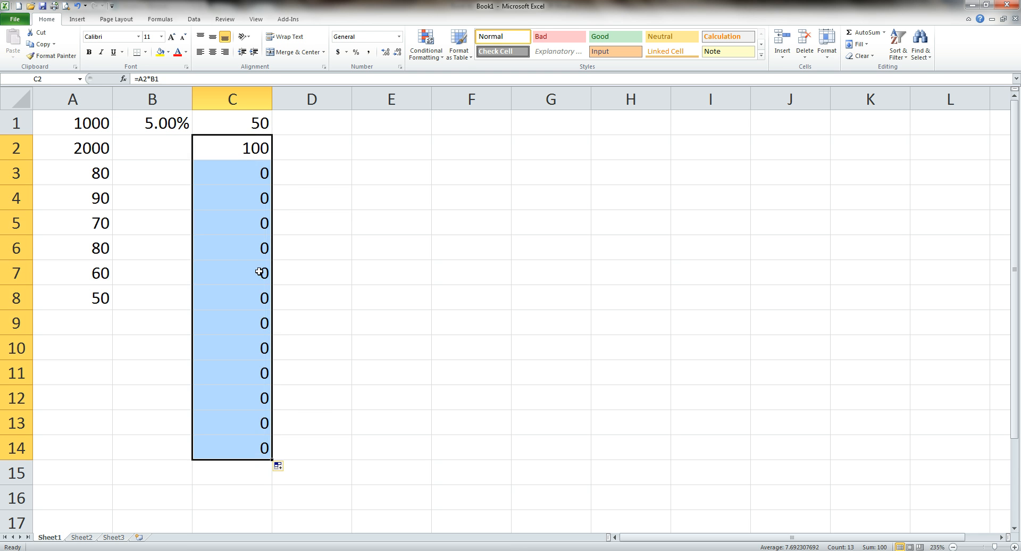
# Compare the formulas in C2 and C3, examining which column A cell and which percentage cell each one references
pyautogui.click(241, 149)
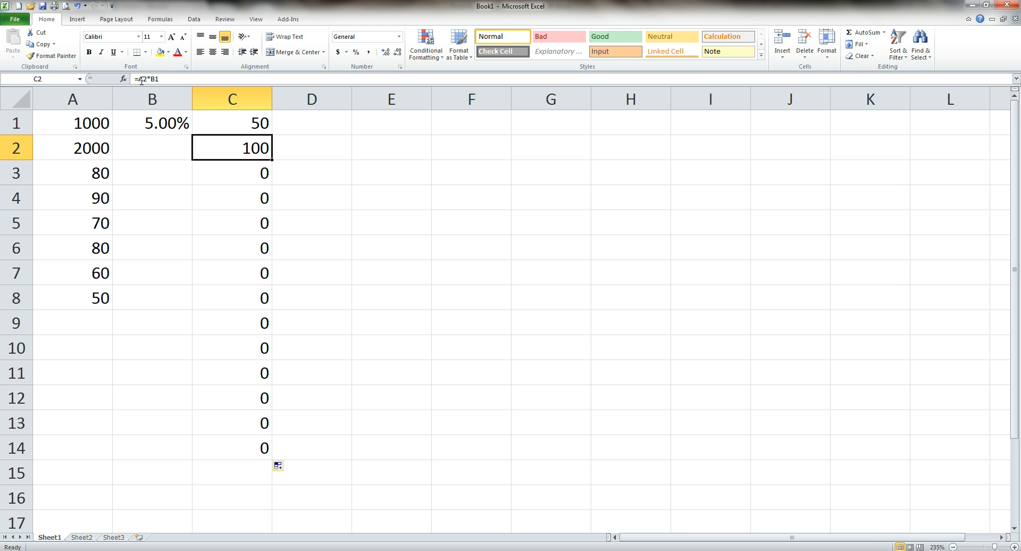
pyautogui.click(244, 173)
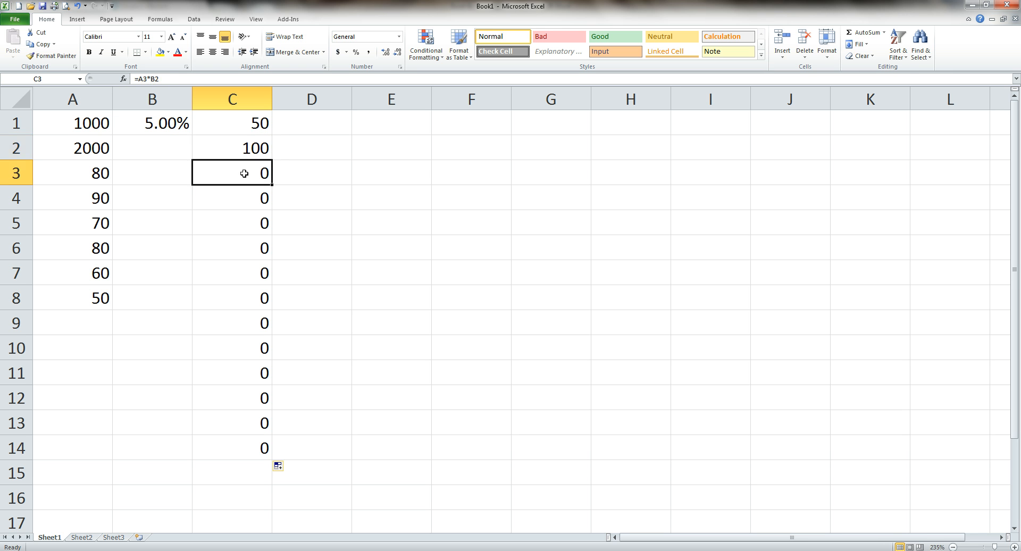
pyautogui.click(155, 79)
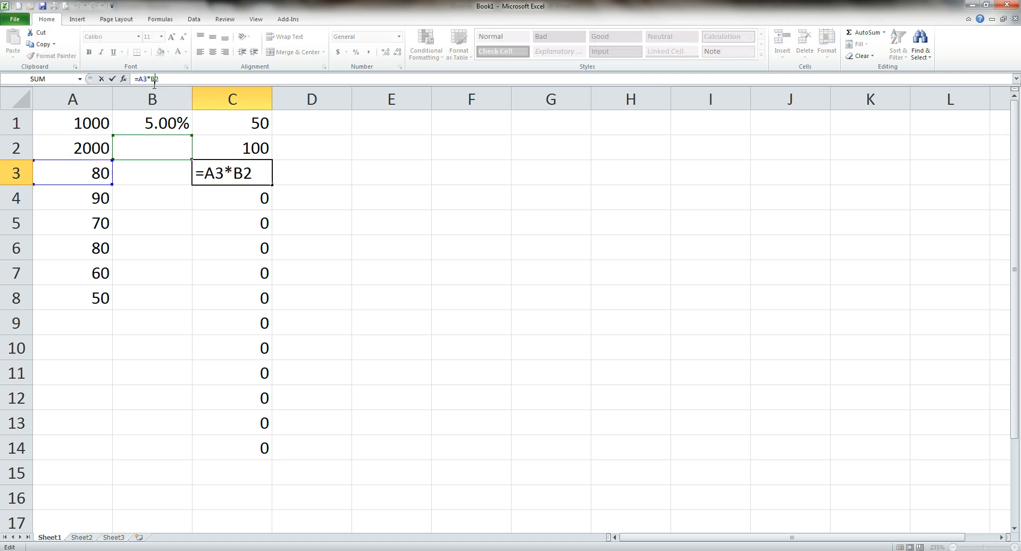
pyautogui.press('Escape')
pyautogui.click(234, 153)
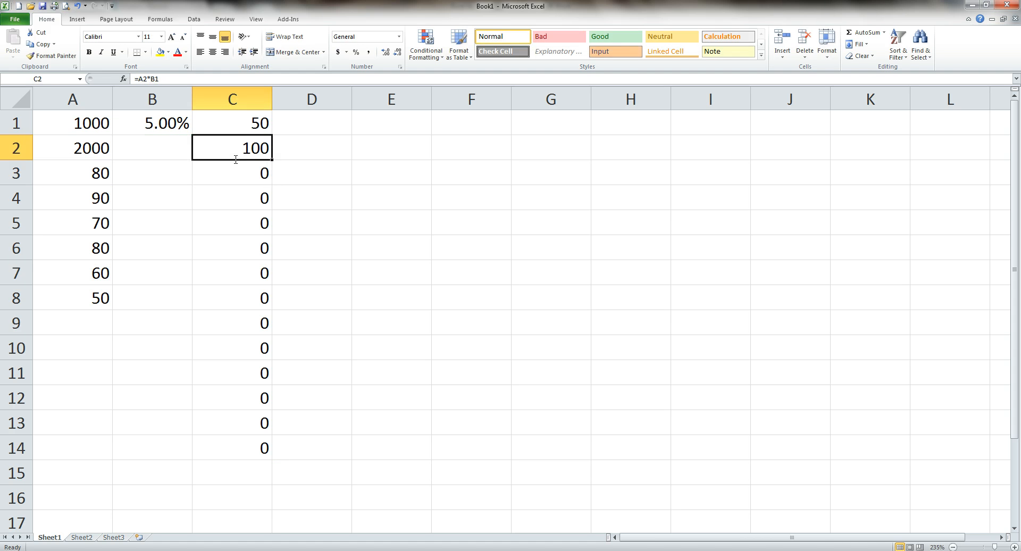
pyautogui.doubleClick(227, 149)
pyautogui.click(183, 75)
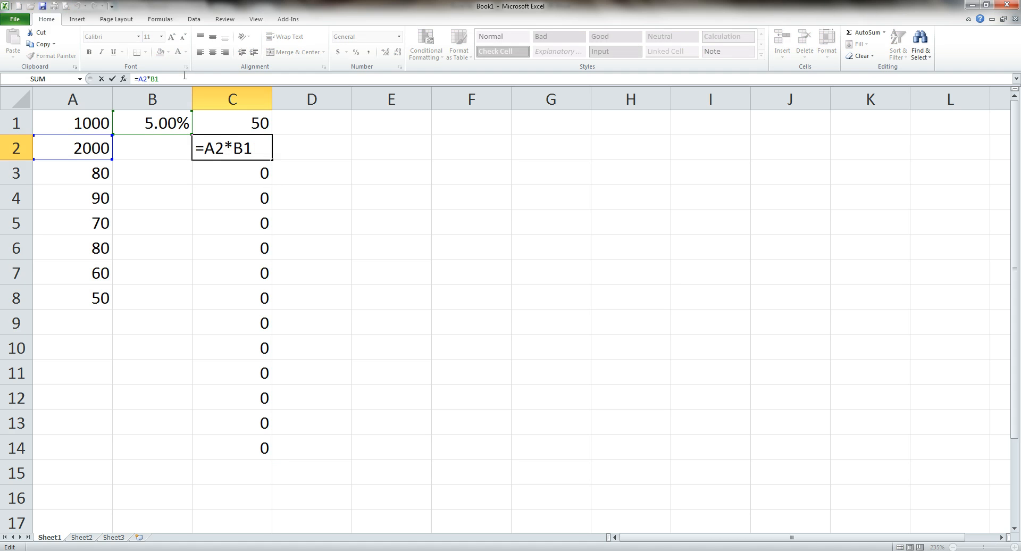
pyautogui.click(235, 173)
pyautogui.click(169, 77)
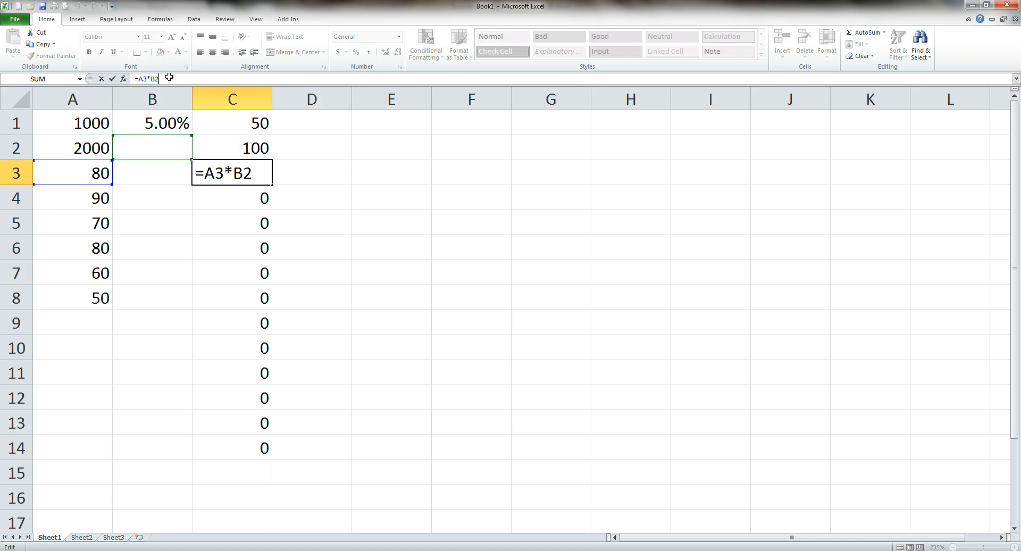
pyautogui.click(162, 123)
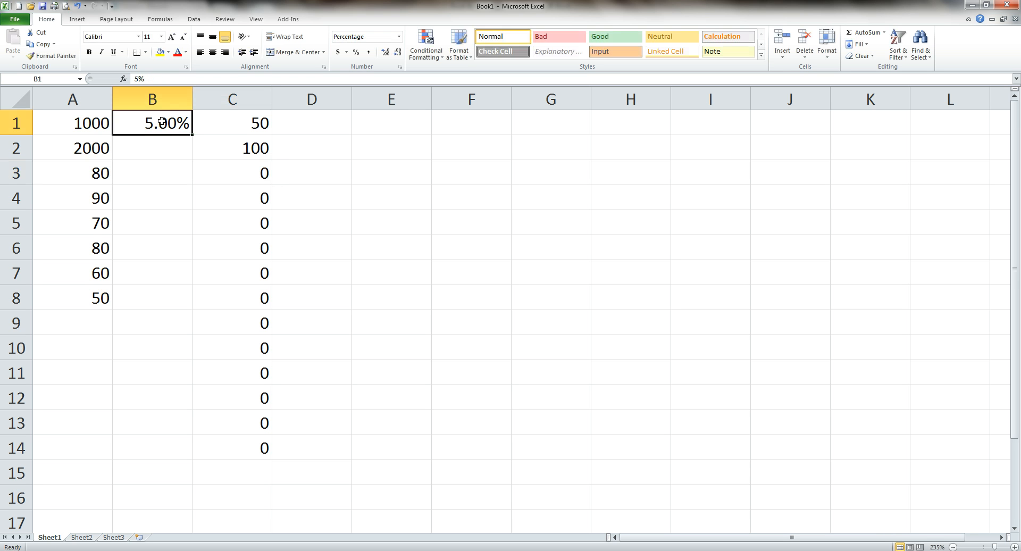
pyautogui.click(231, 138)
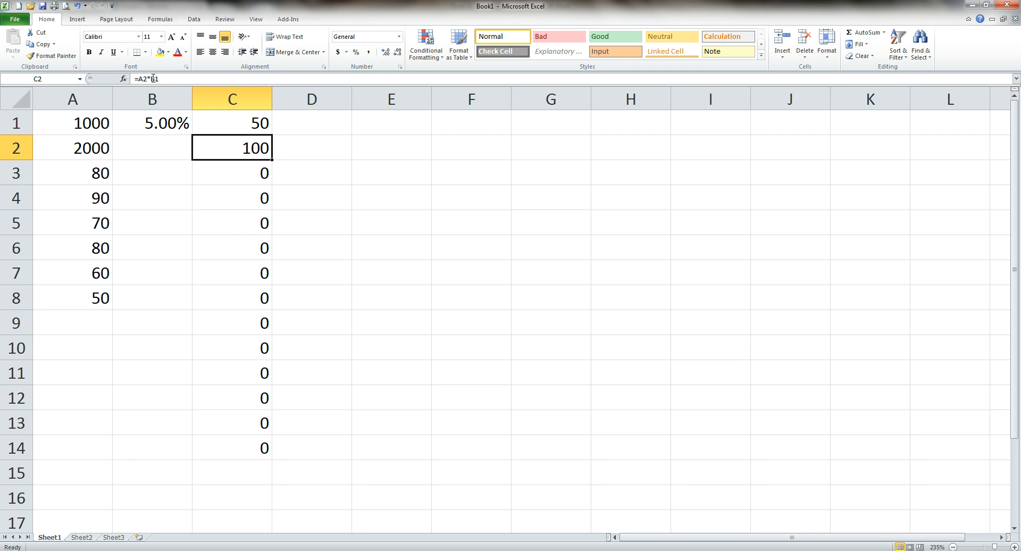
# Make the percentage reference absolute in cell C2, giving =A2*$B$1, and fill the formula down column C to C14
pyautogui.click(158, 80)
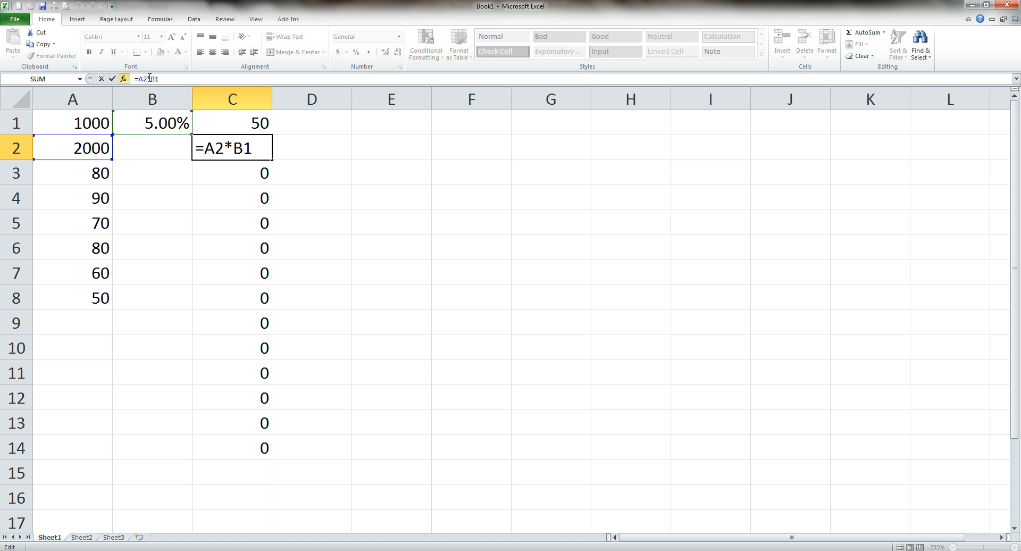
pyautogui.click(150, 78)
pyautogui.write('$B')
pyautogui.write('$')
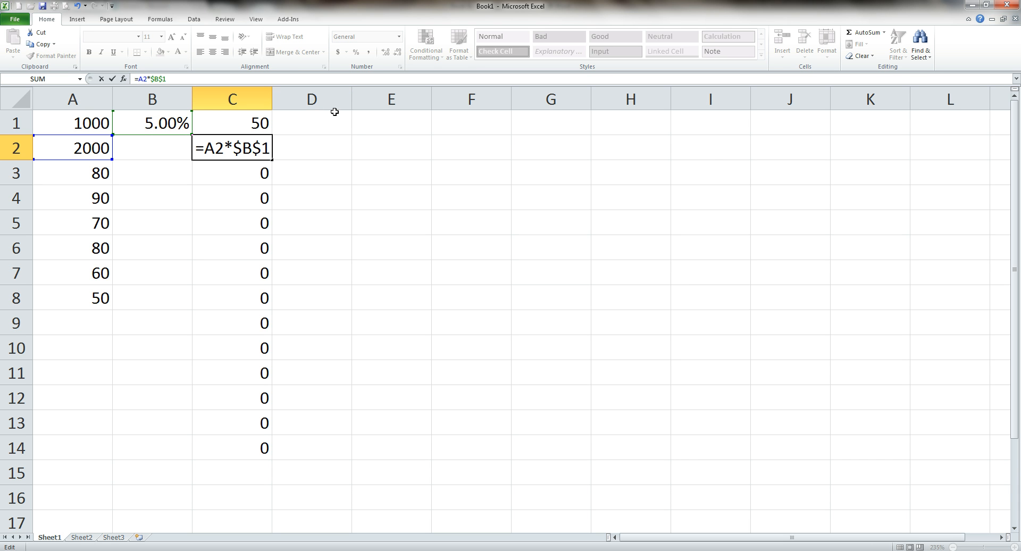
pyautogui.press('Return')
pyautogui.click(247, 148)
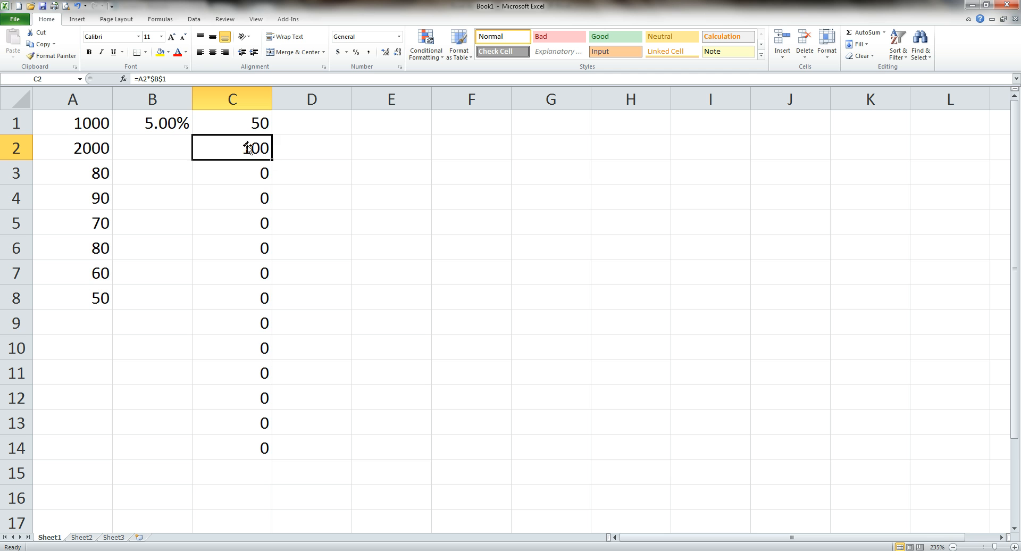
pyautogui.moveTo(271, 159); pyautogui.dragTo(263, 455)
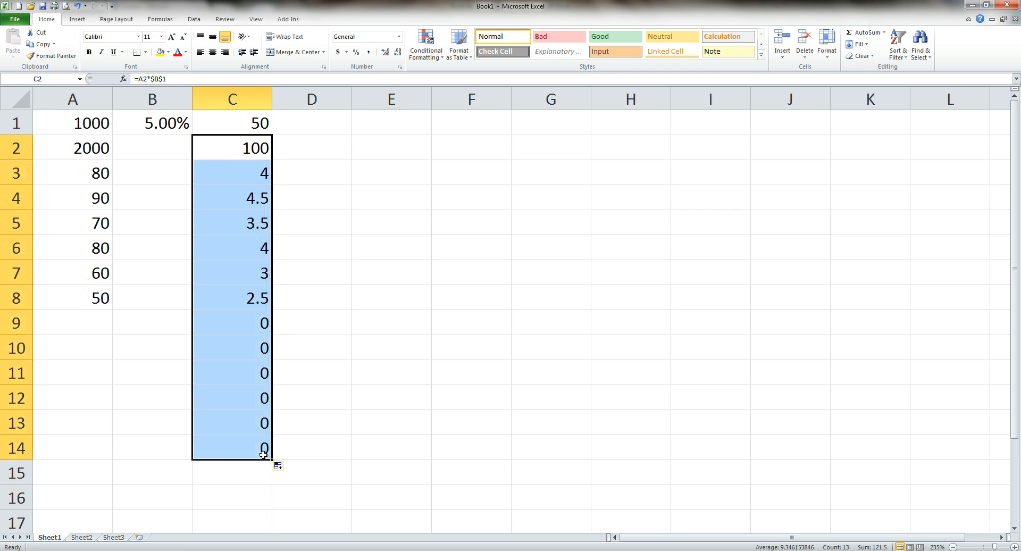
# Examine the filled formulas in cells C2 to C7, comparing their column A references with the reference to the percentage cell
pyautogui.click(234, 144)
pyautogui.press('Down')
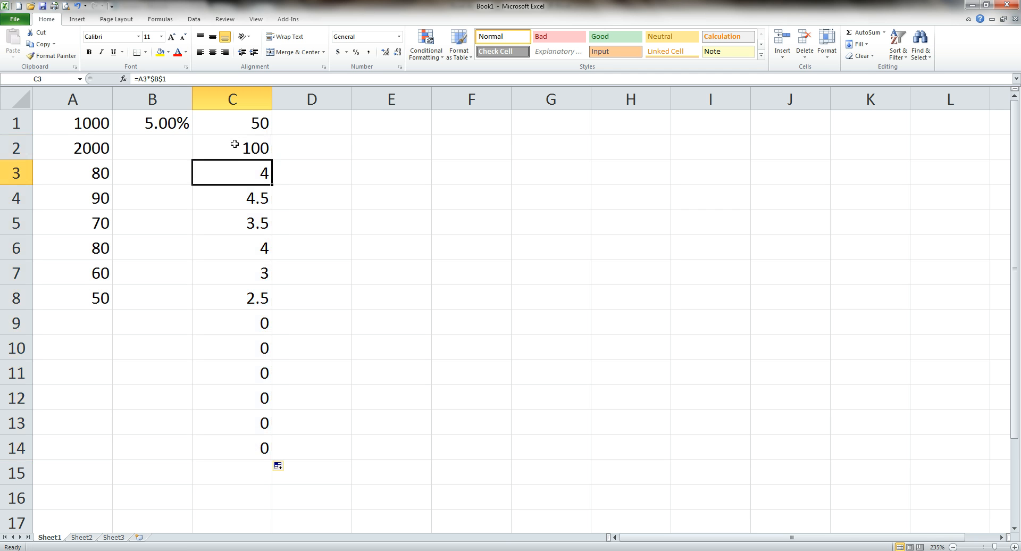
pyautogui.press('Up')
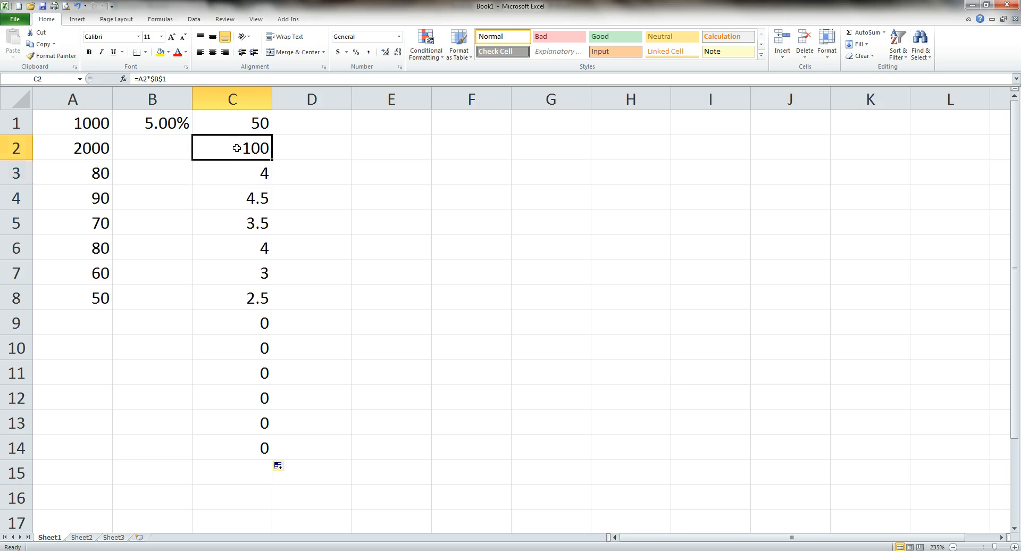
pyautogui.press('Down')
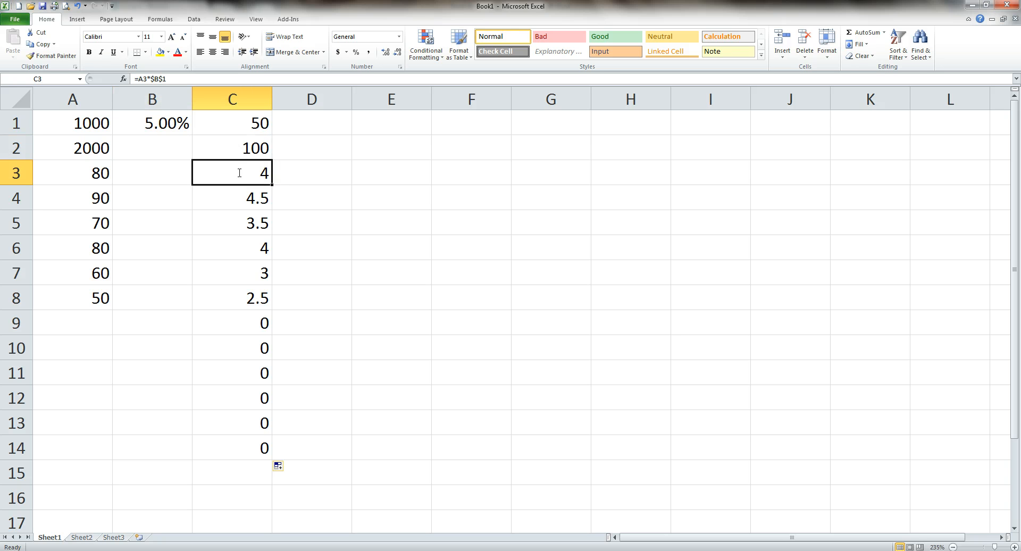
pyautogui.click(242, 198)
pyautogui.press('Down')
pyautogui.press('Down')
pyautogui.press('Down')
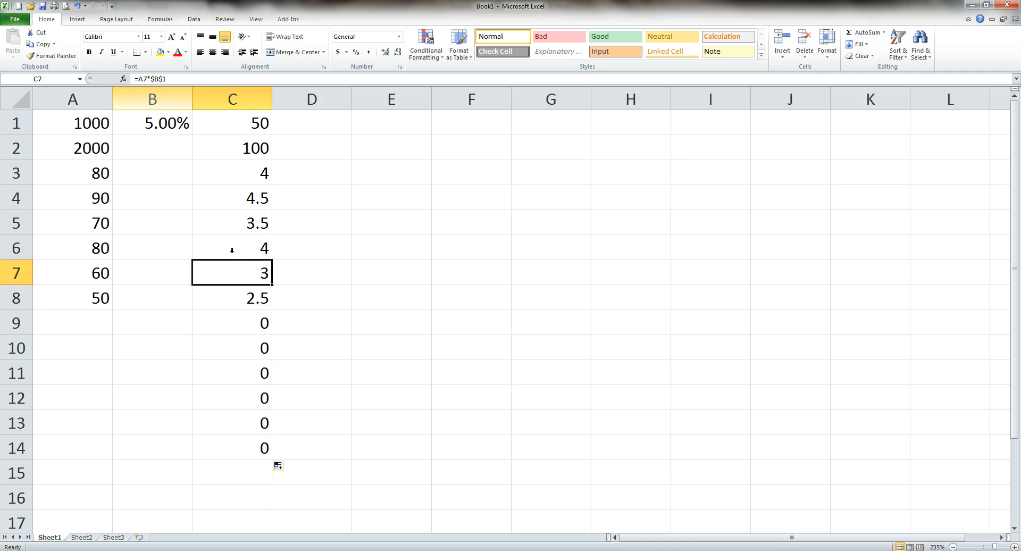
pyautogui.click(197, 78)
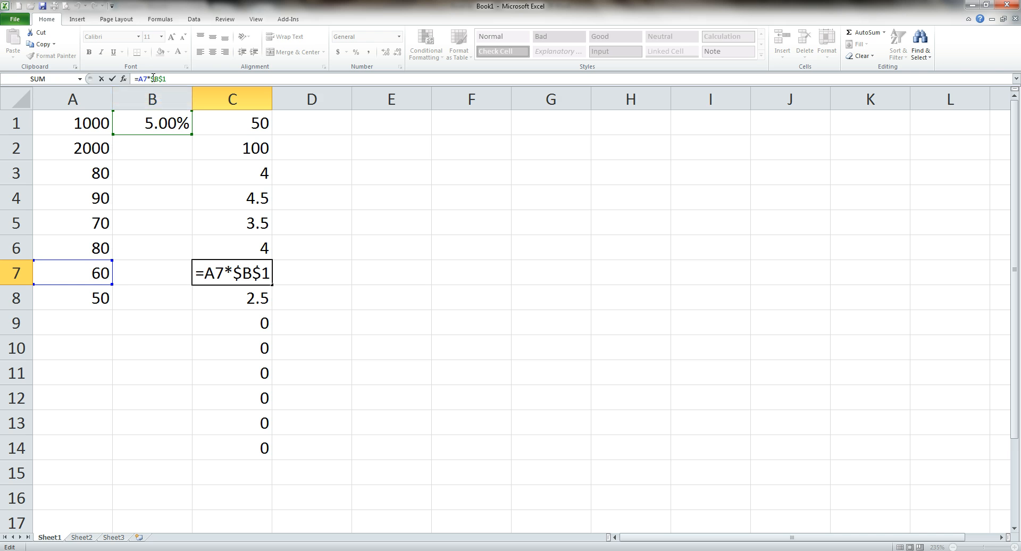
pyautogui.click(233, 148)
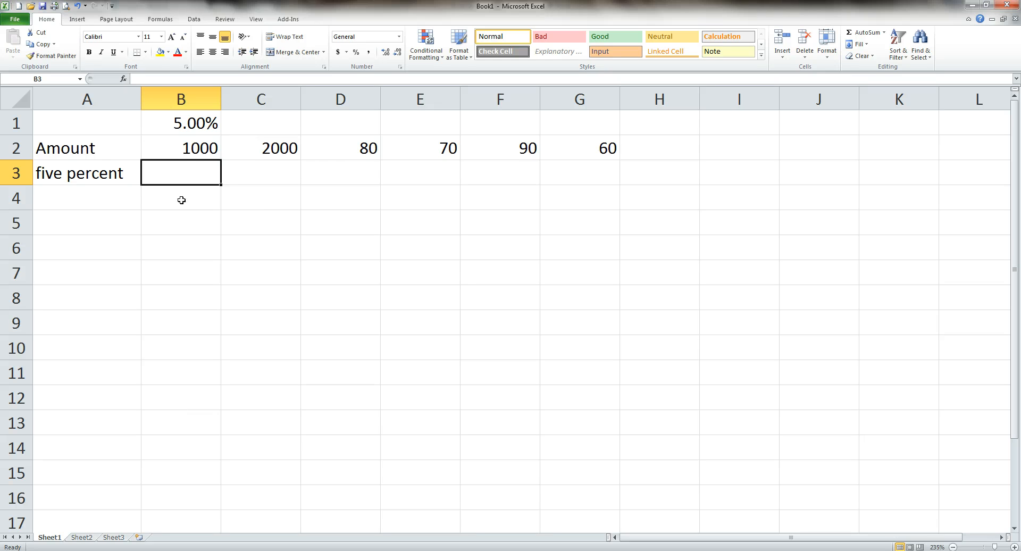
pyautogui.click(101, 137)
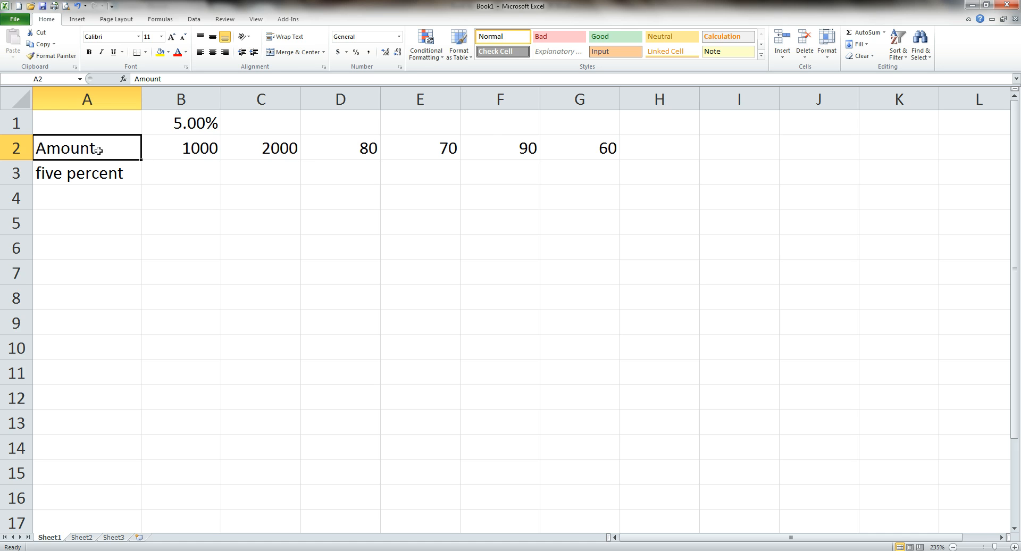
pyautogui.moveTo(99, 150); pyautogui.dragTo(568, 136)
pyautogui.click(316, 168)
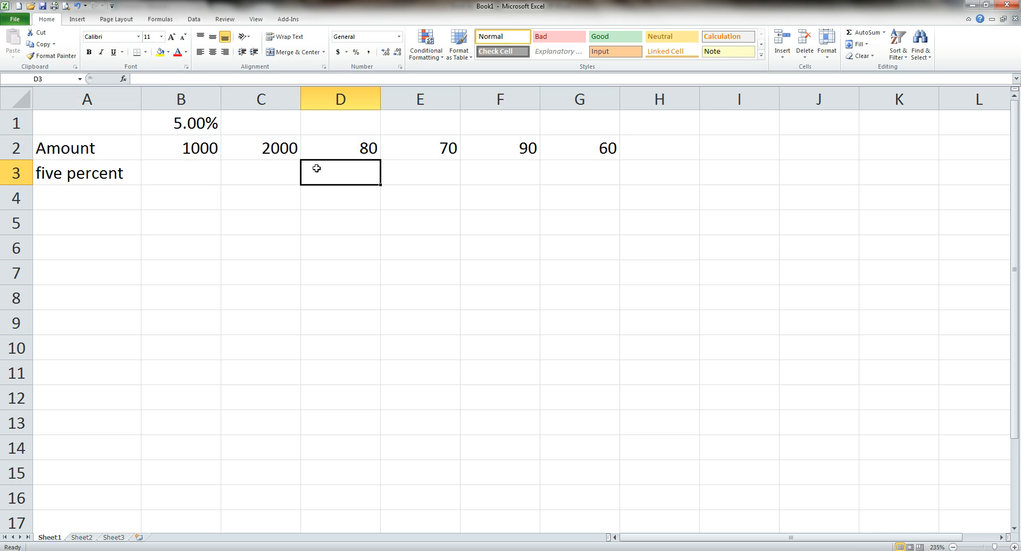
pyautogui.click(79, 165)
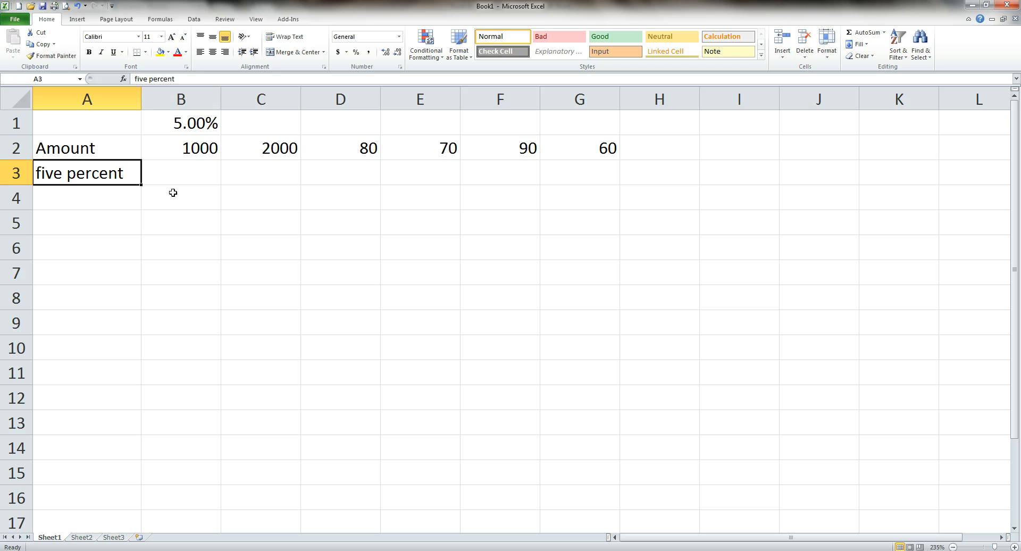
# Enter the formula =B1*B2 in cell B3 to calculate five percent of the first amount
pyautogui.click(188, 167)
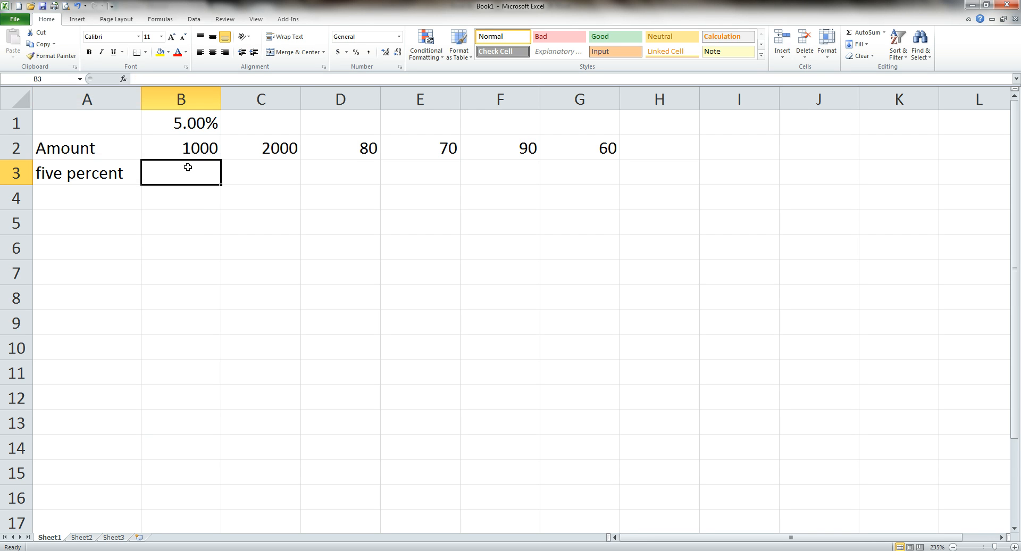
pyautogui.write('=')
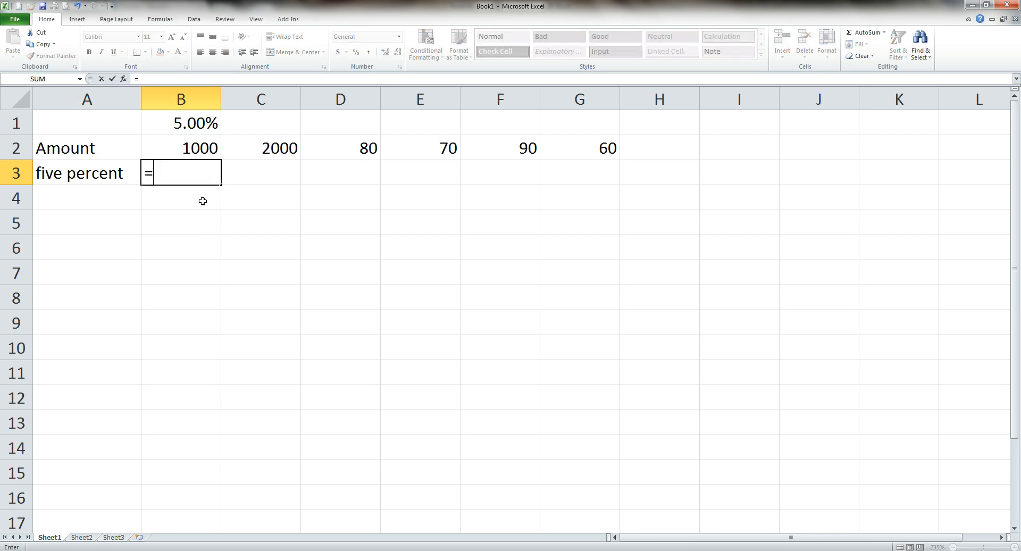
pyautogui.click(167, 125)
pyautogui.write('*')
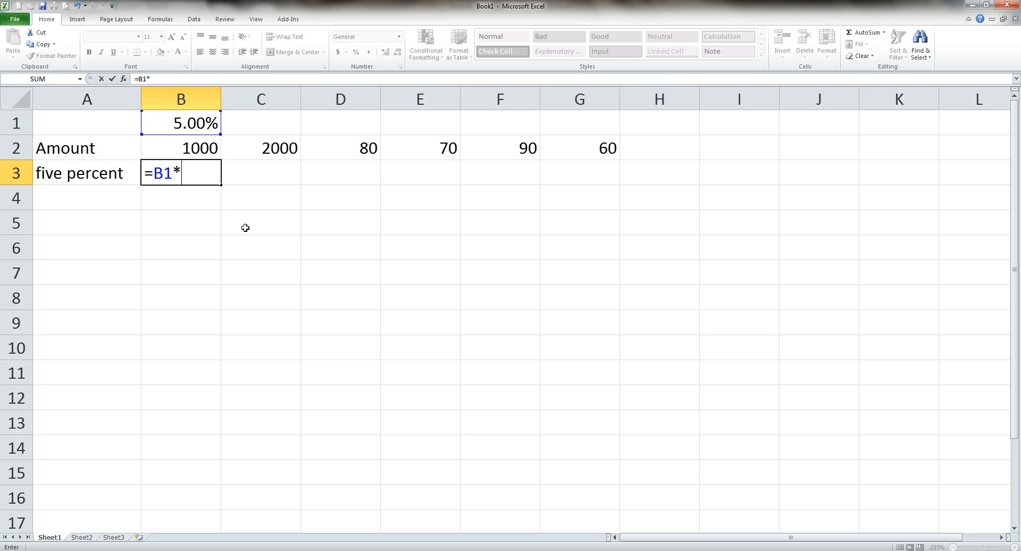
pyautogui.click(196, 148)
pyautogui.press('Return')
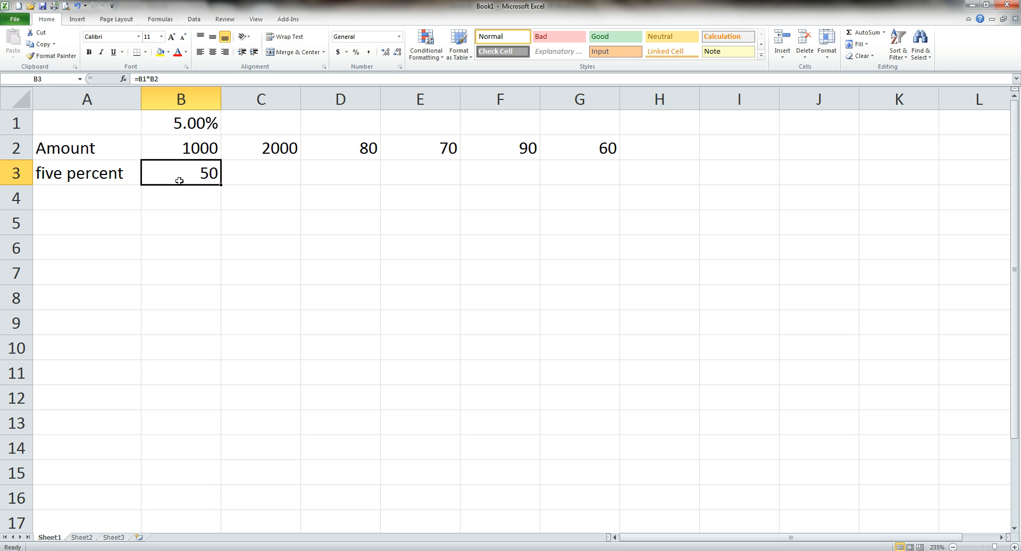
# Make the percentage reference in cell B3's formula absolute, giving =$B$1*B2
pyautogui.click(183, 122)
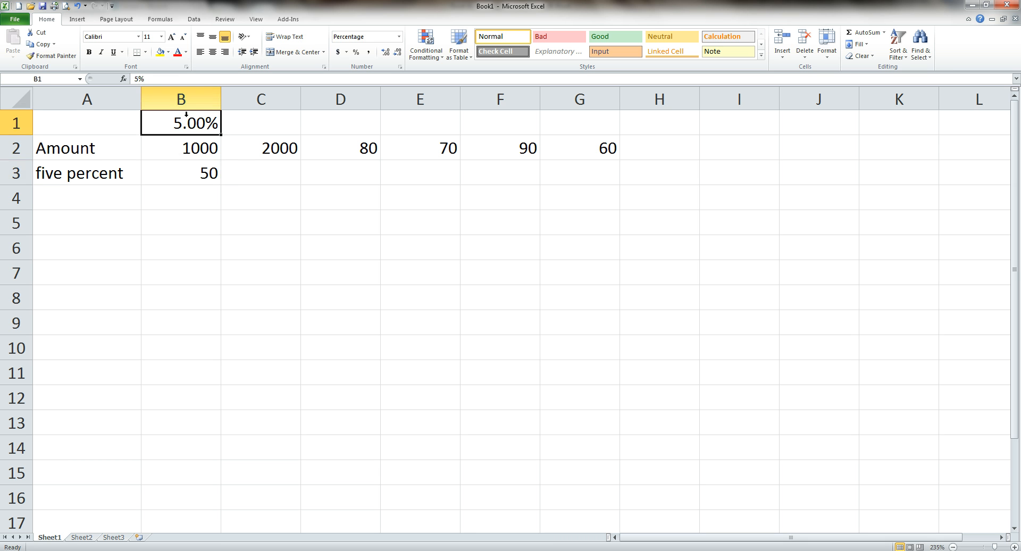
pyautogui.click(194, 171)
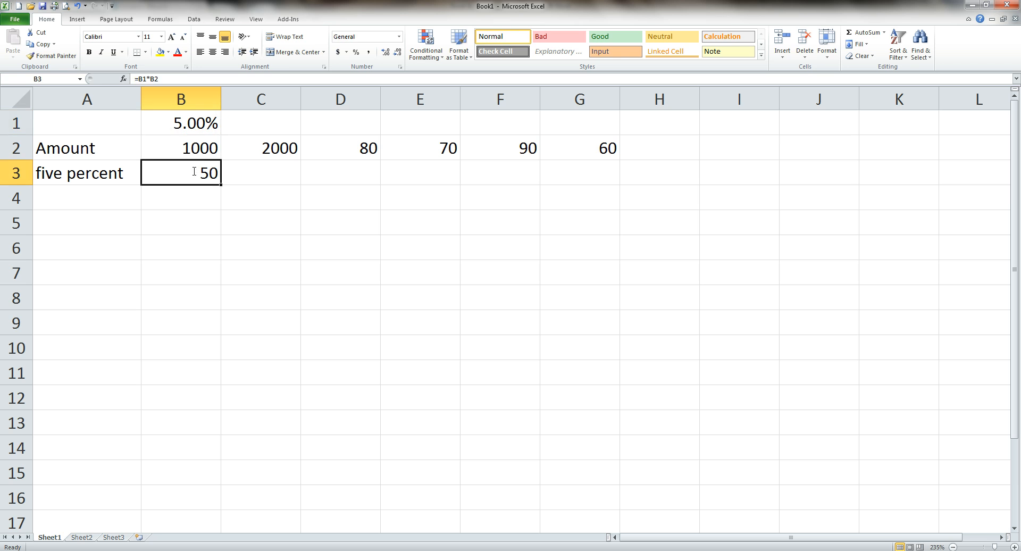
pyautogui.click(139, 78)
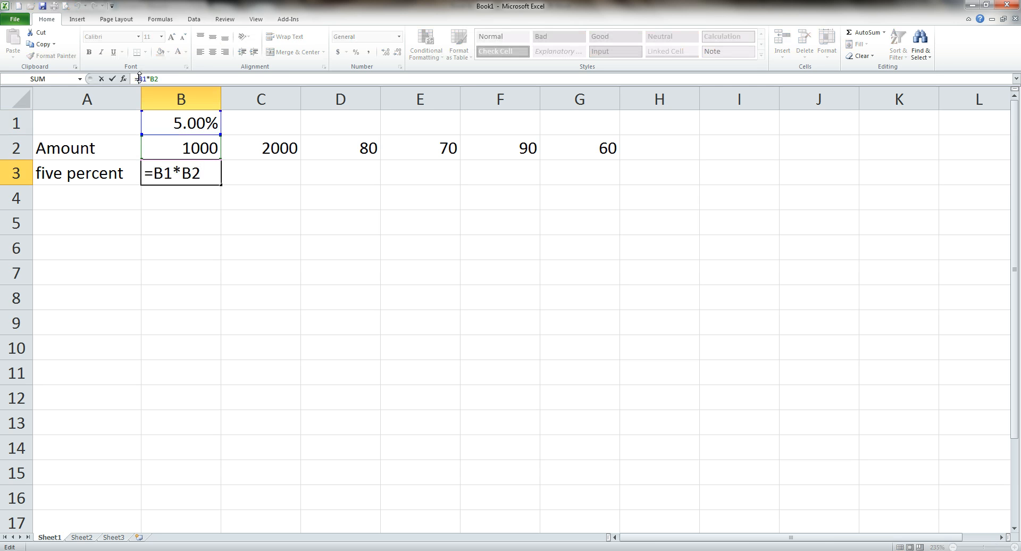
pyautogui.write('$B$')
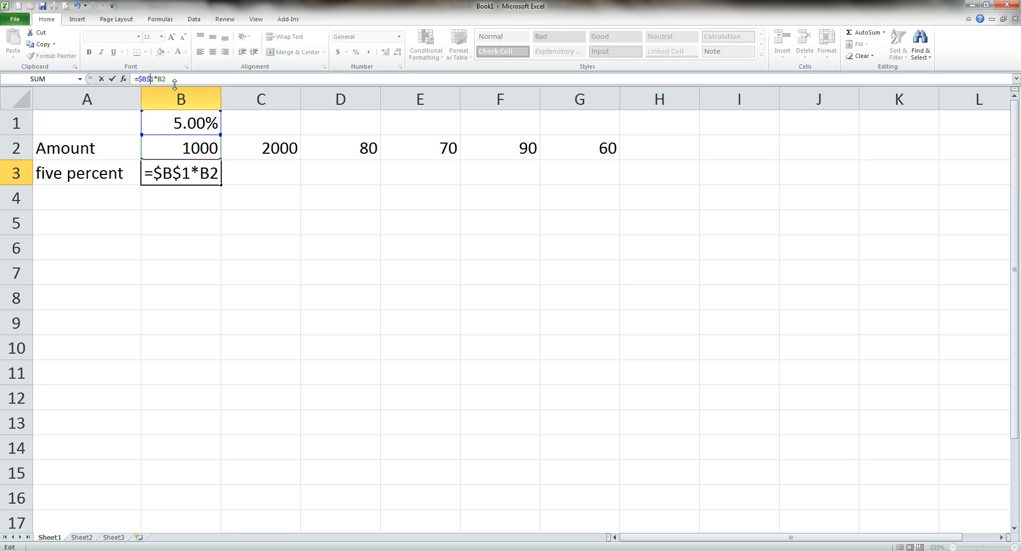
pyautogui.press('Return')
# Fill the formula from cell B3 across the five percent row to G3
pyautogui.click(205, 170)
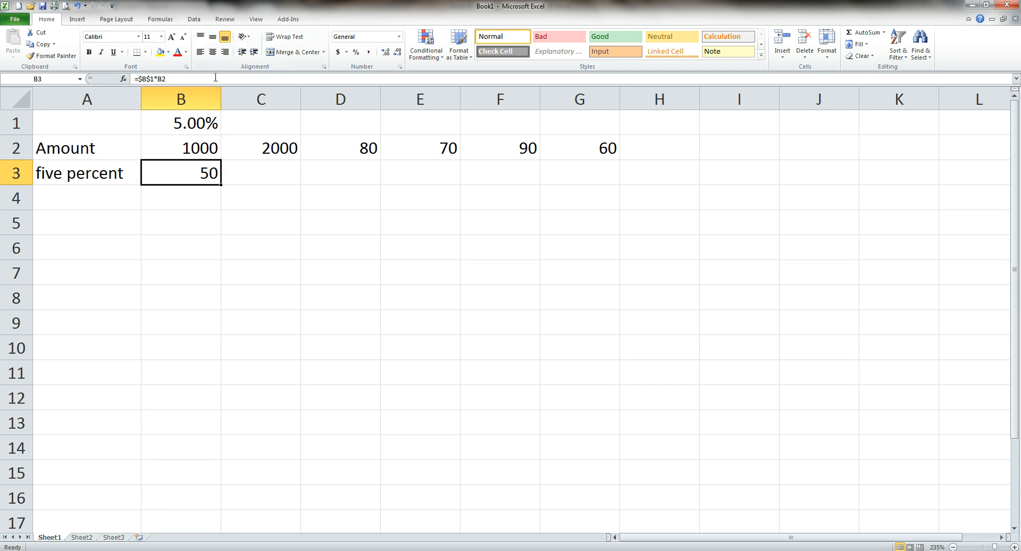
pyautogui.click(197, 154)
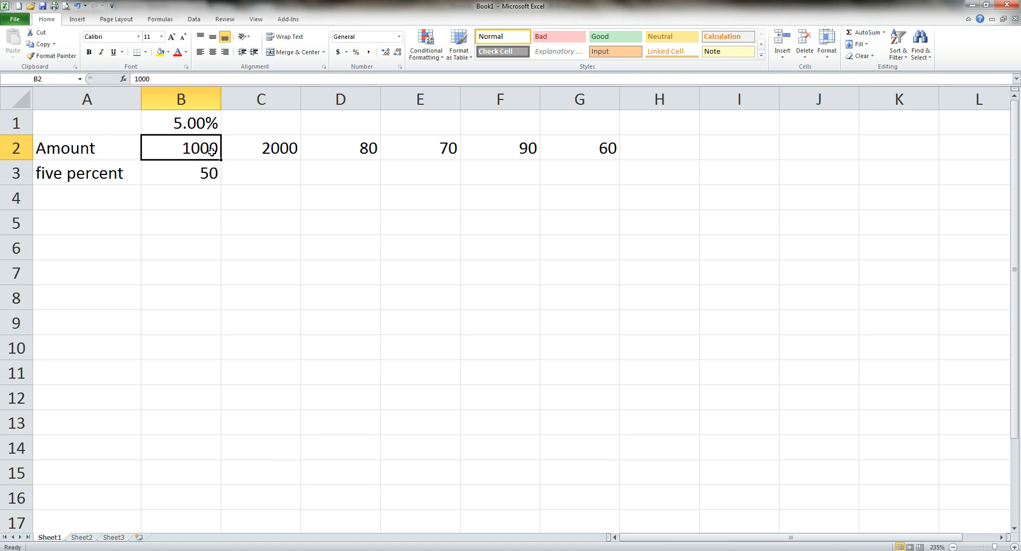
pyautogui.press('Tab')
pyautogui.press('Tab')
pyautogui.press('Tab')
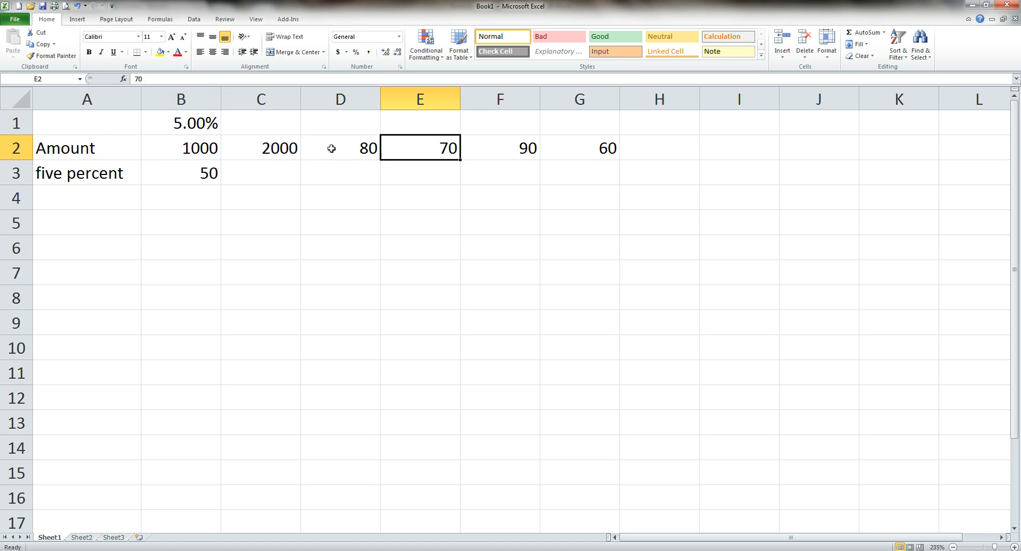
pyautogui.press('Return')
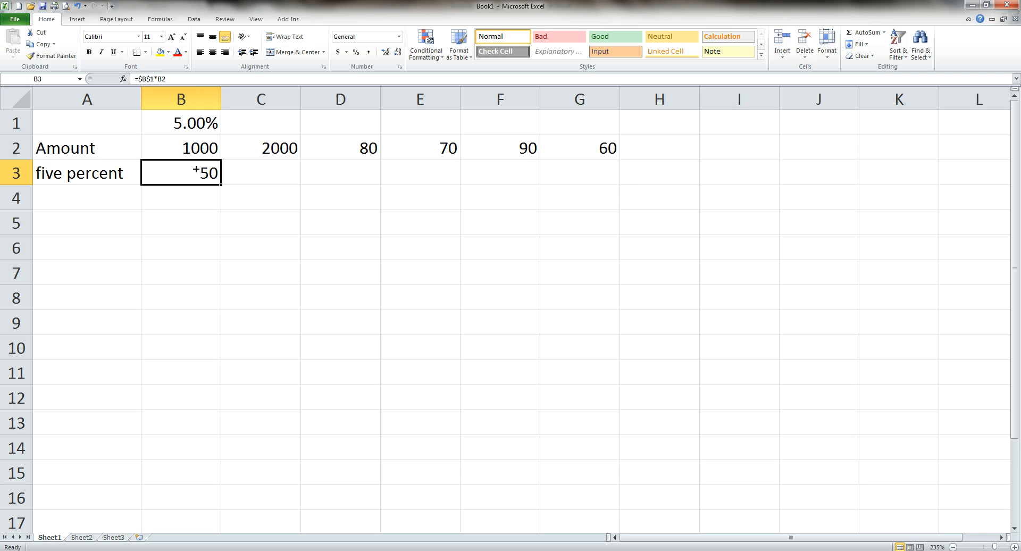
pyautogui.moveTo(221, 184); pyautogui.dragTo(606, 179)
# Examine the copied formulas in row 3 from C3 onward, checking their percentage and amount references
pyautogui.click(287, 166)
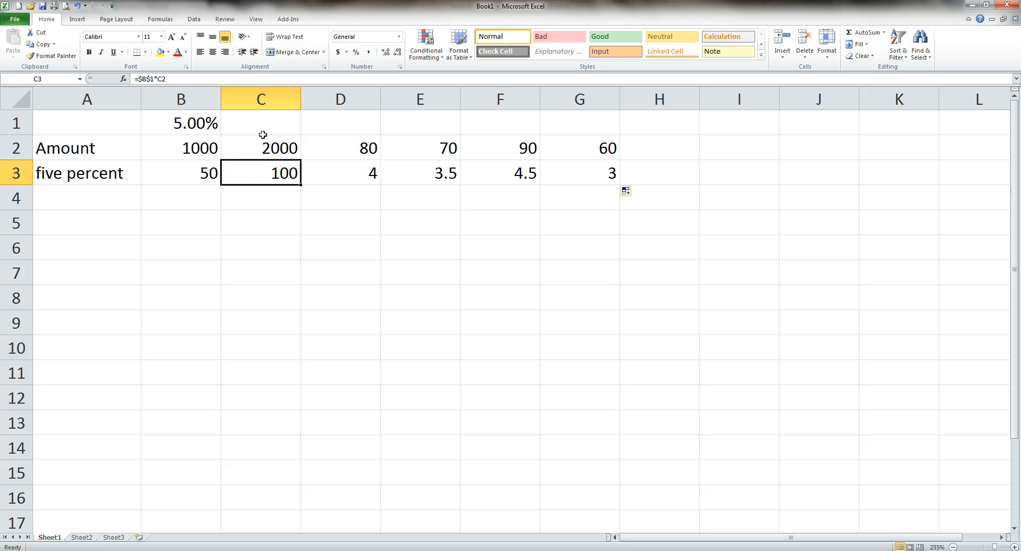
pyautogui.click(235, 77)
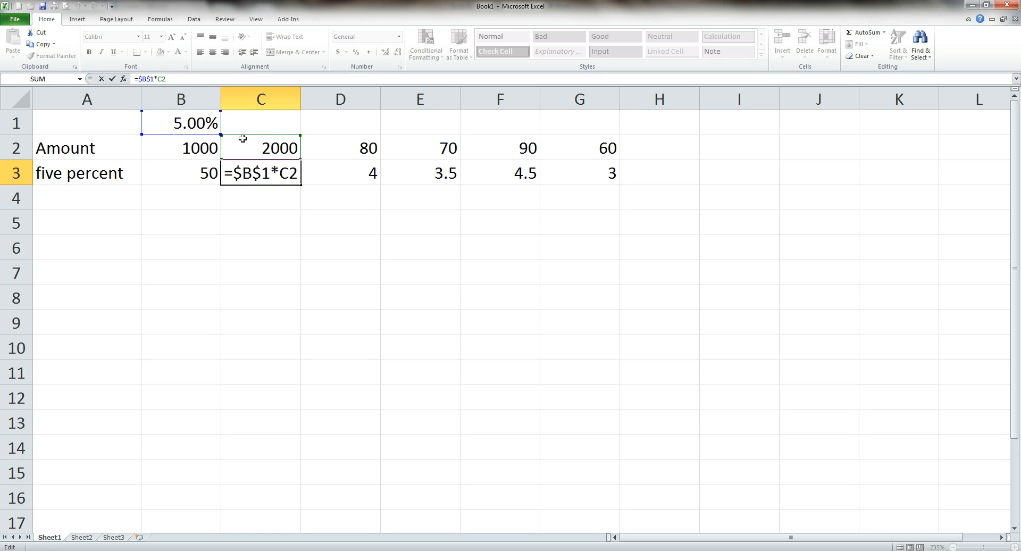
pyautogui.click(320, 169)
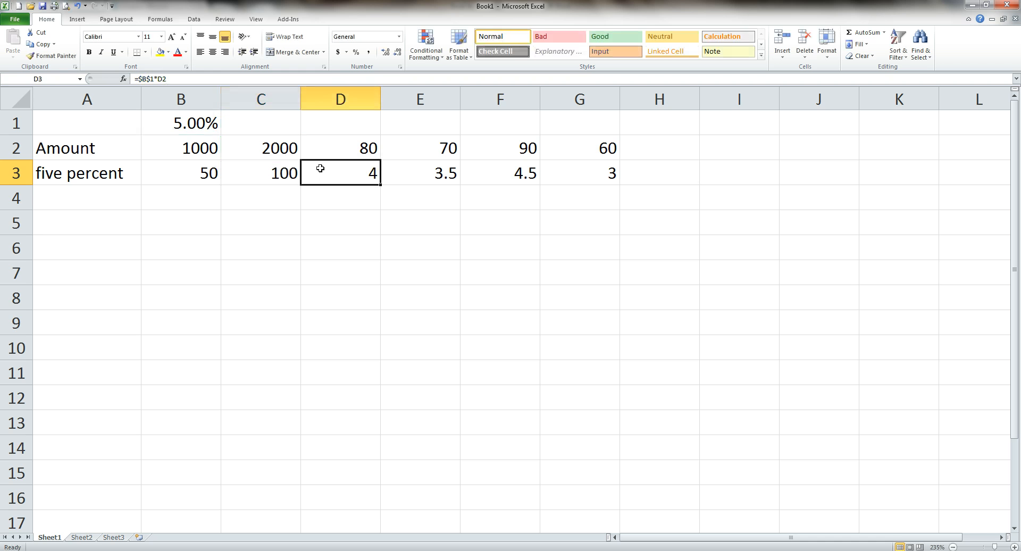
pyautogui.click(419, 186)
# Remove the column lock from the percentage reference in cell F3's formula, giving =B$1*F2
pyautogui.press('Right')
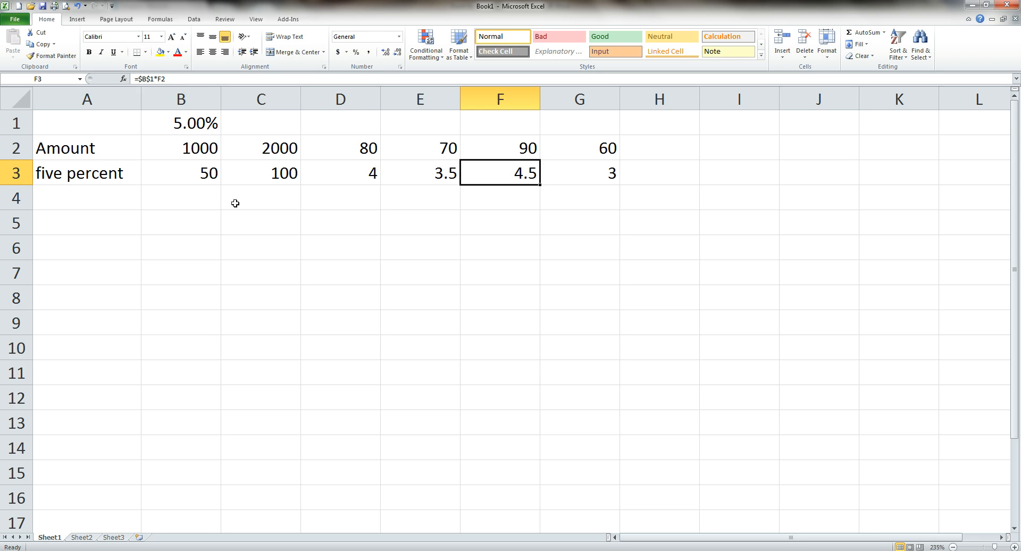
pyautogui.click(138, 79)
pyautogui.press('Delete')
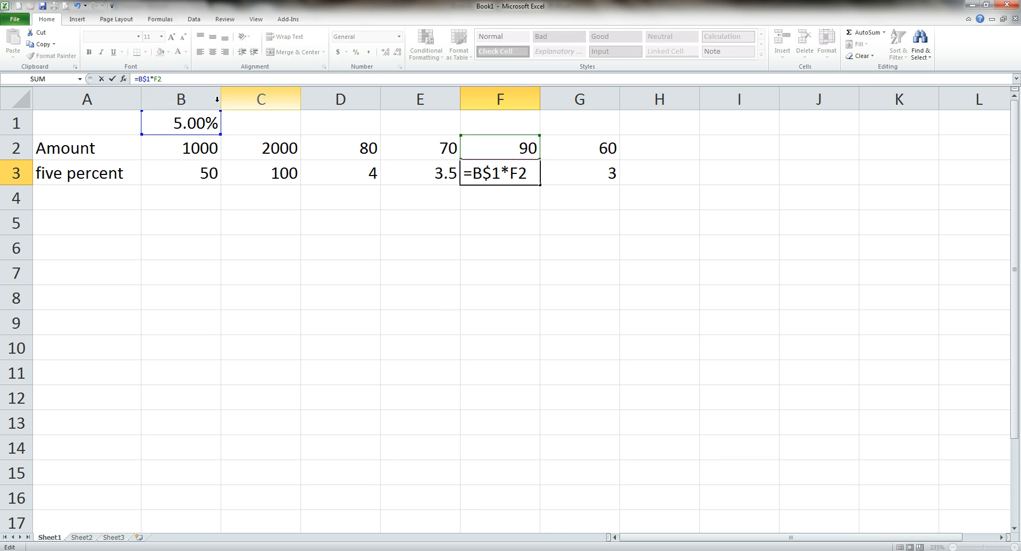